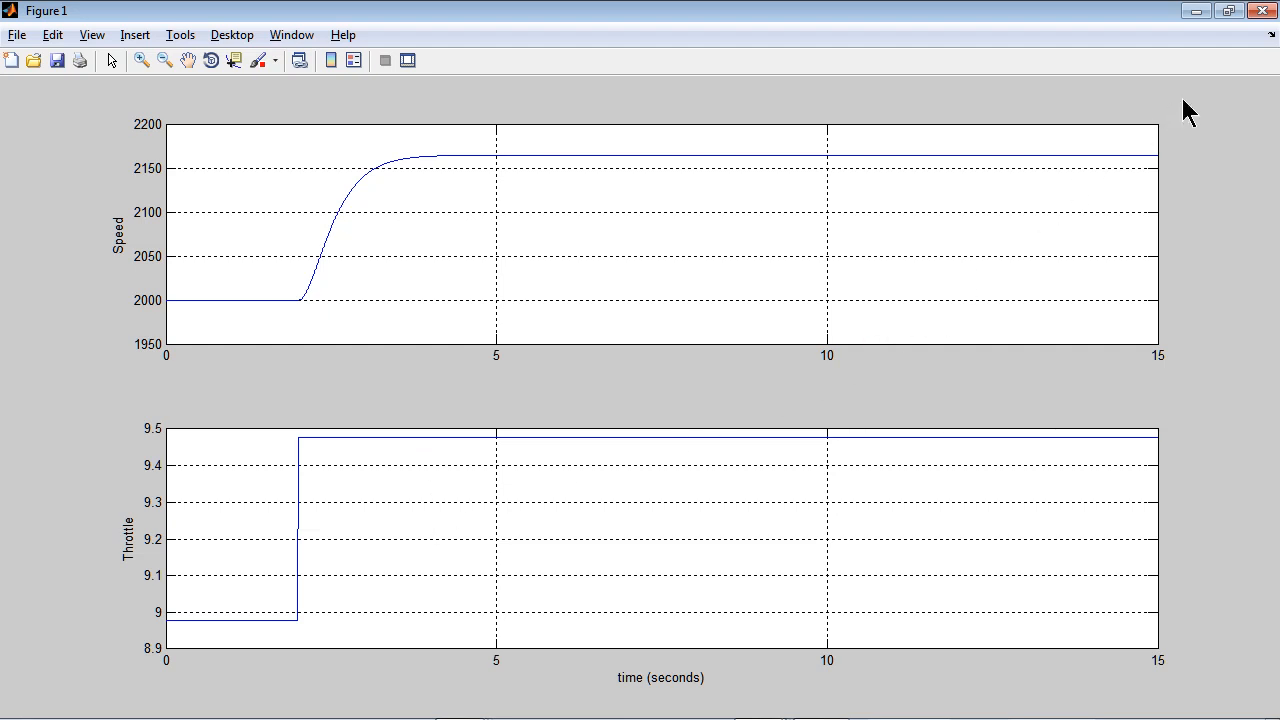
Close the speed and throttle figure, then launch PID Tuner with the pidtool command and maximize it
click(1261, 12)
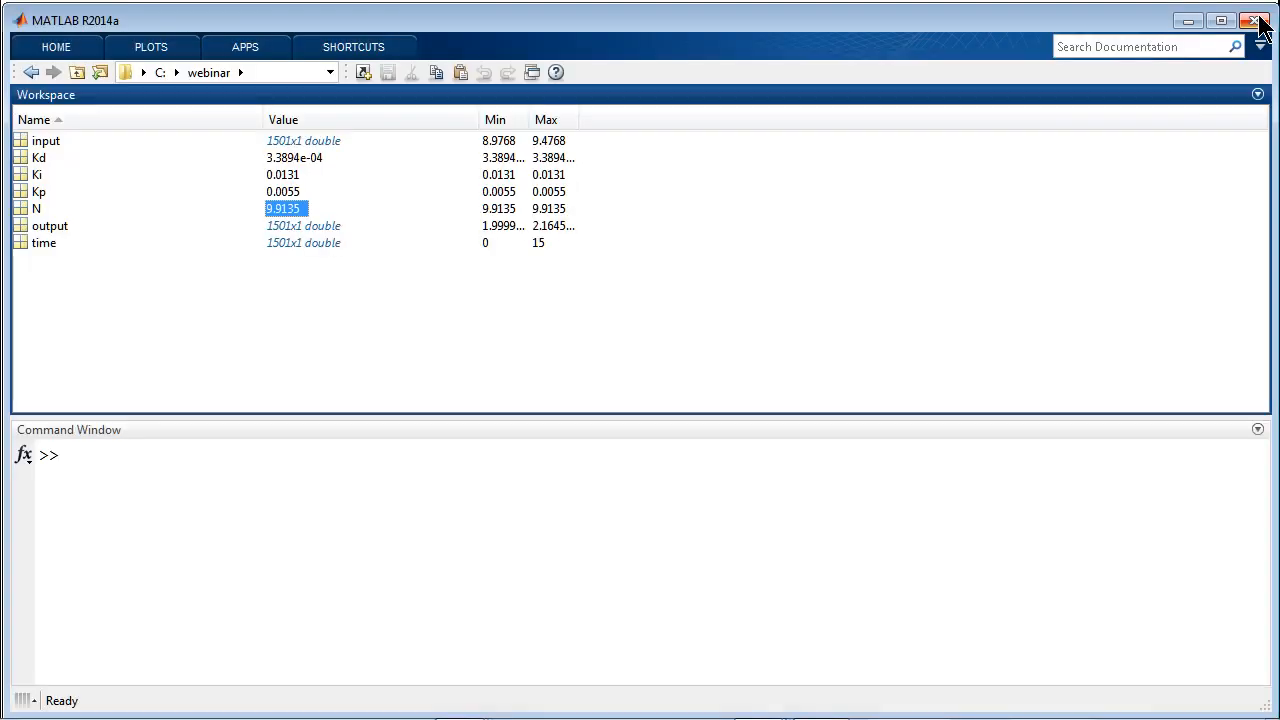
click(818, 471)
text(pidtool)
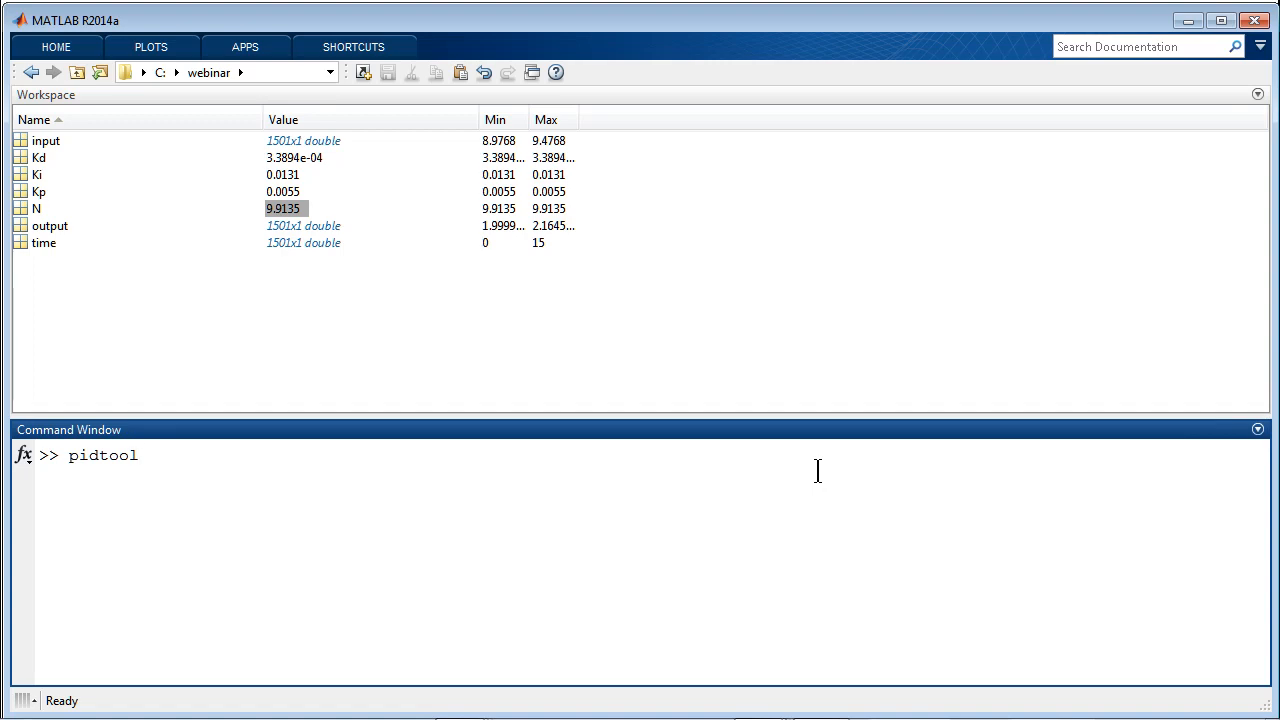
key(Return)
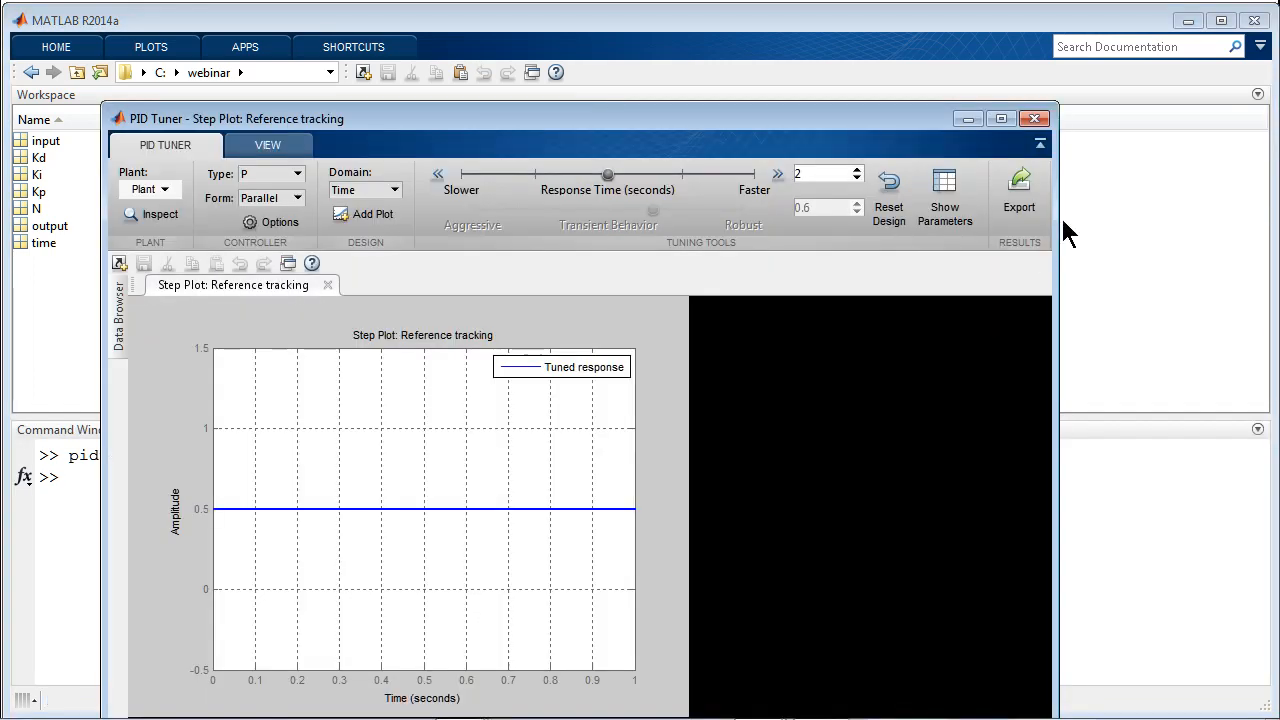
click(1001, 120)
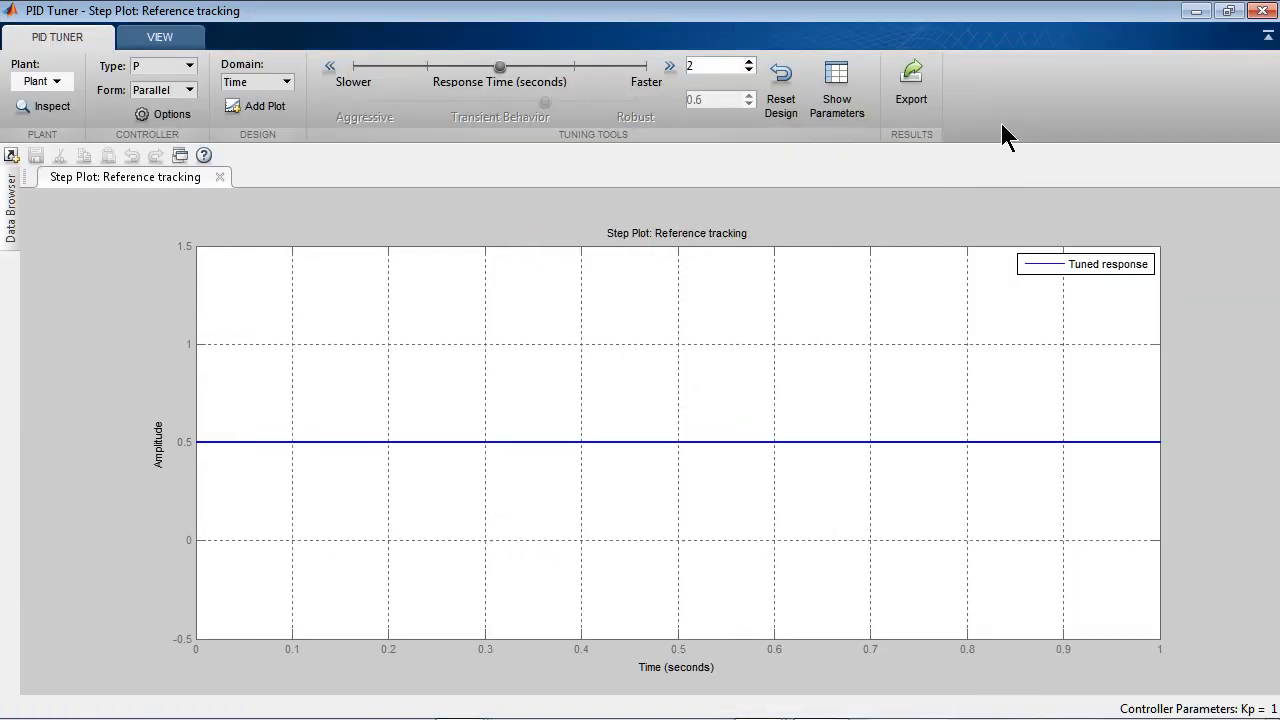
Start identifying a new plant and open the Step Response data import
click(58, 83)
click(62, 253)
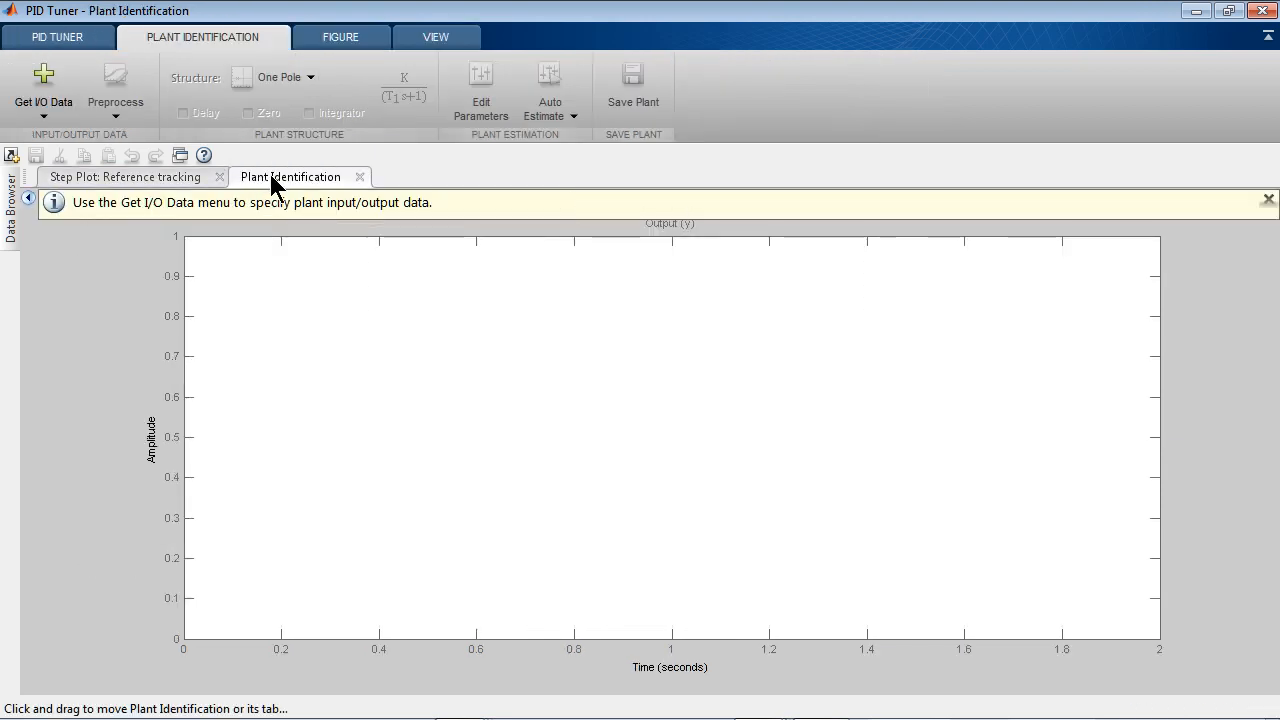
click(44, 117)
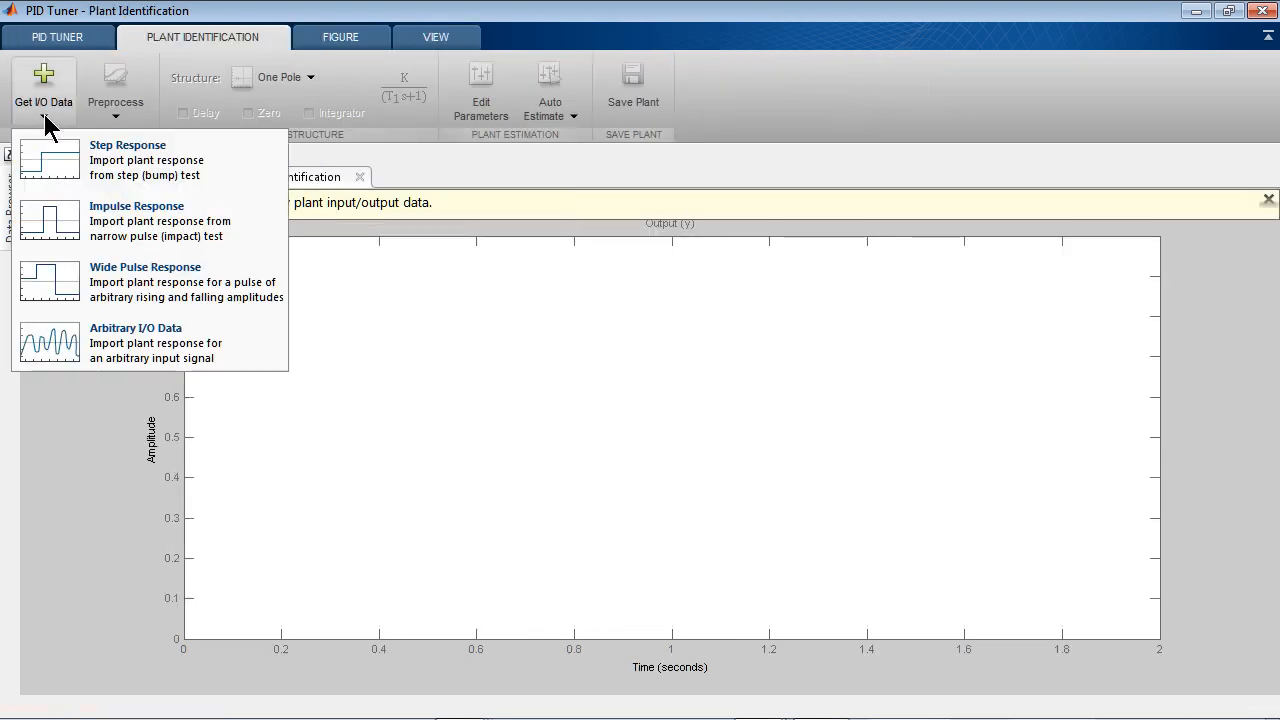
click(44, 168)
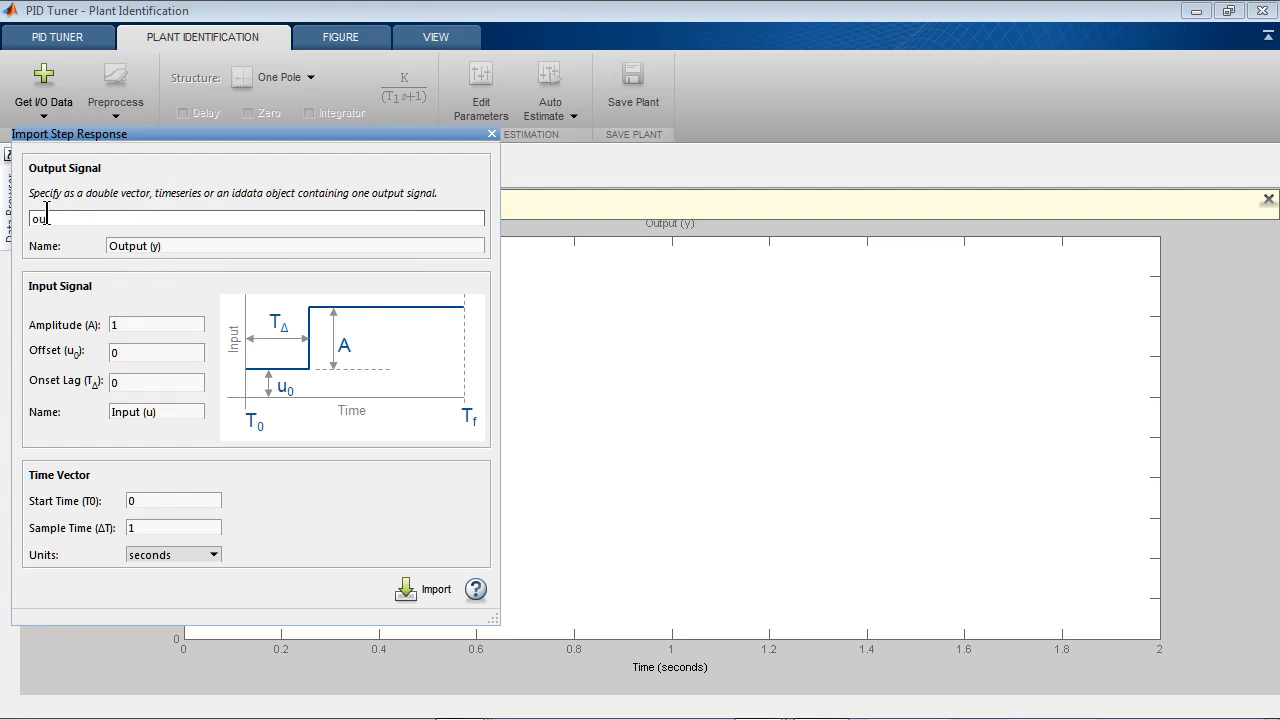
Import the step response with output signal output, amplitude 0.5, offset input(1), onset lag 2 and sample time time(2)-time(1)
text(output)
click(123, 324)
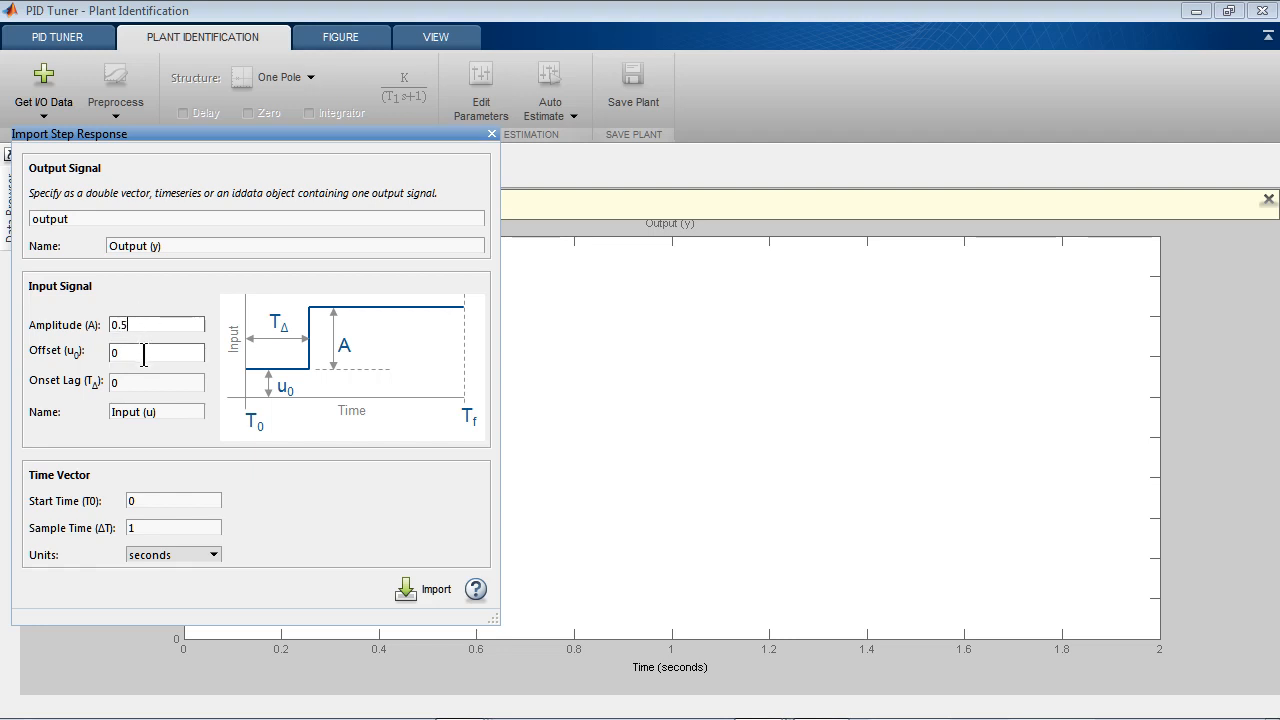
click(143, 353)
click(157, 383)
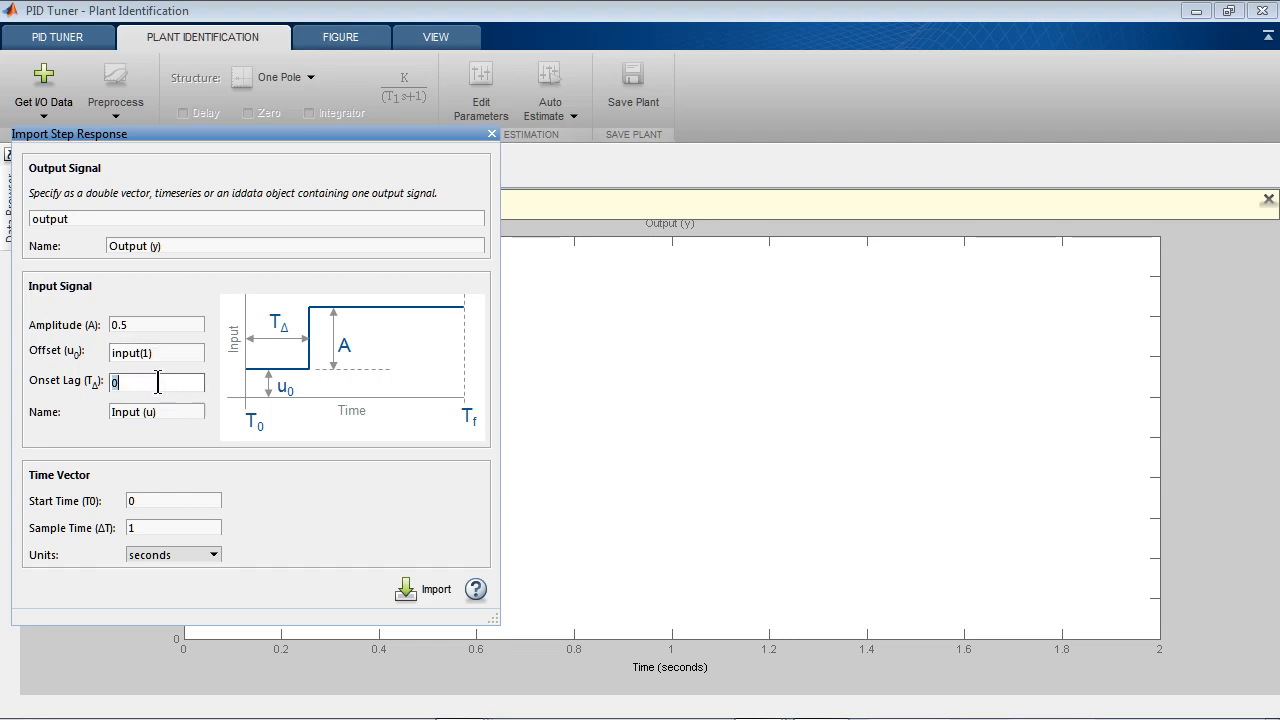
text(2)
click(161, 528)
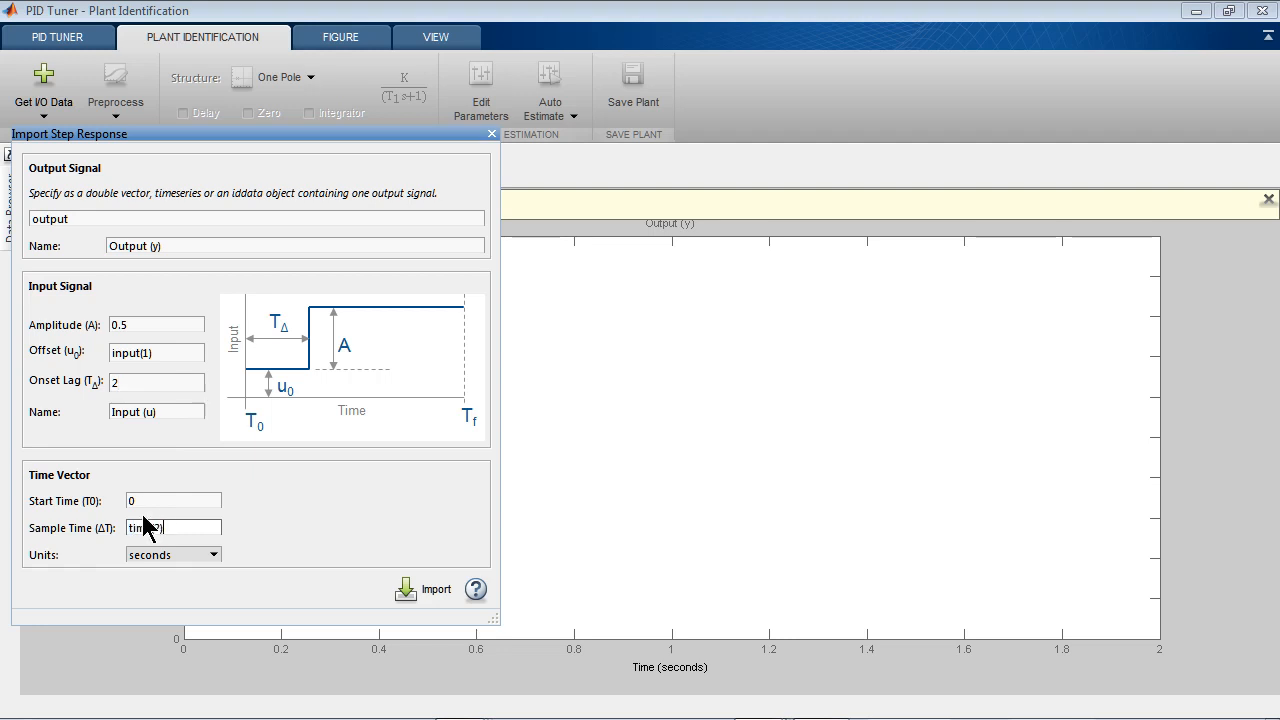
text(time(2)-time(1)
click(408, 600)
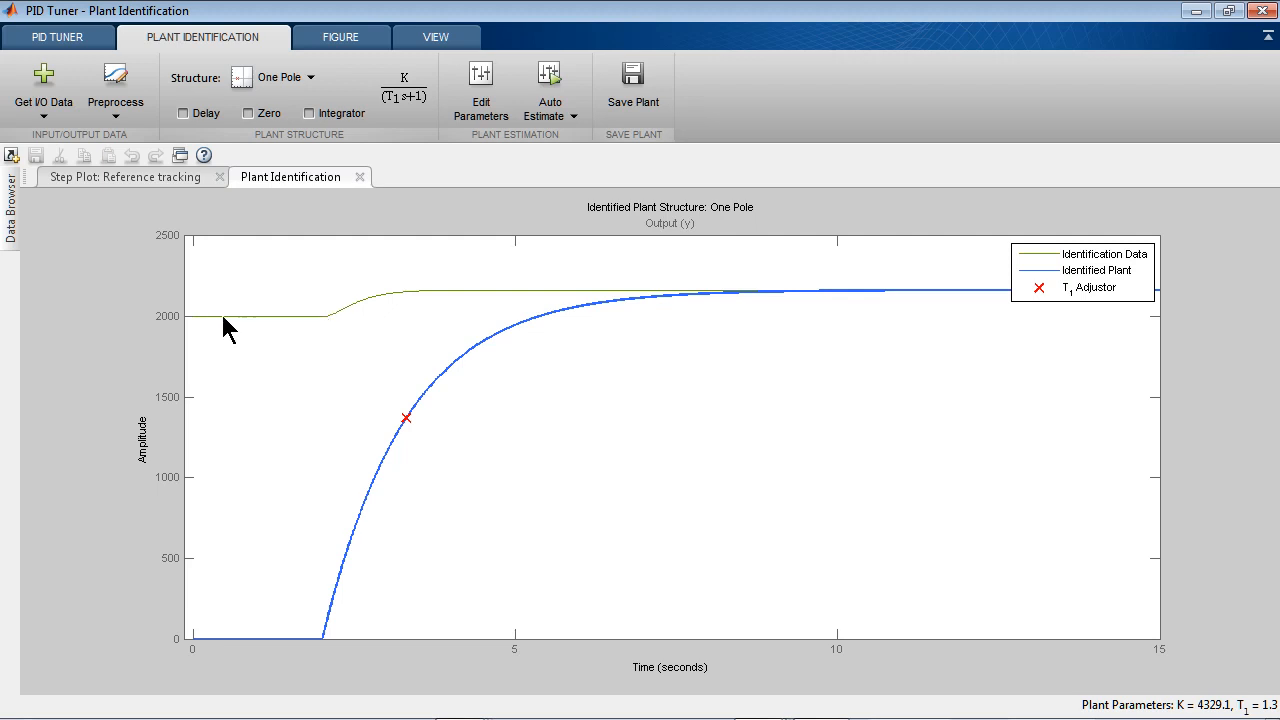
Apply an offset removal of -2000 to the Output (y) signal and finish the offset preprocessing
click(115, 122)
click(109, 143)
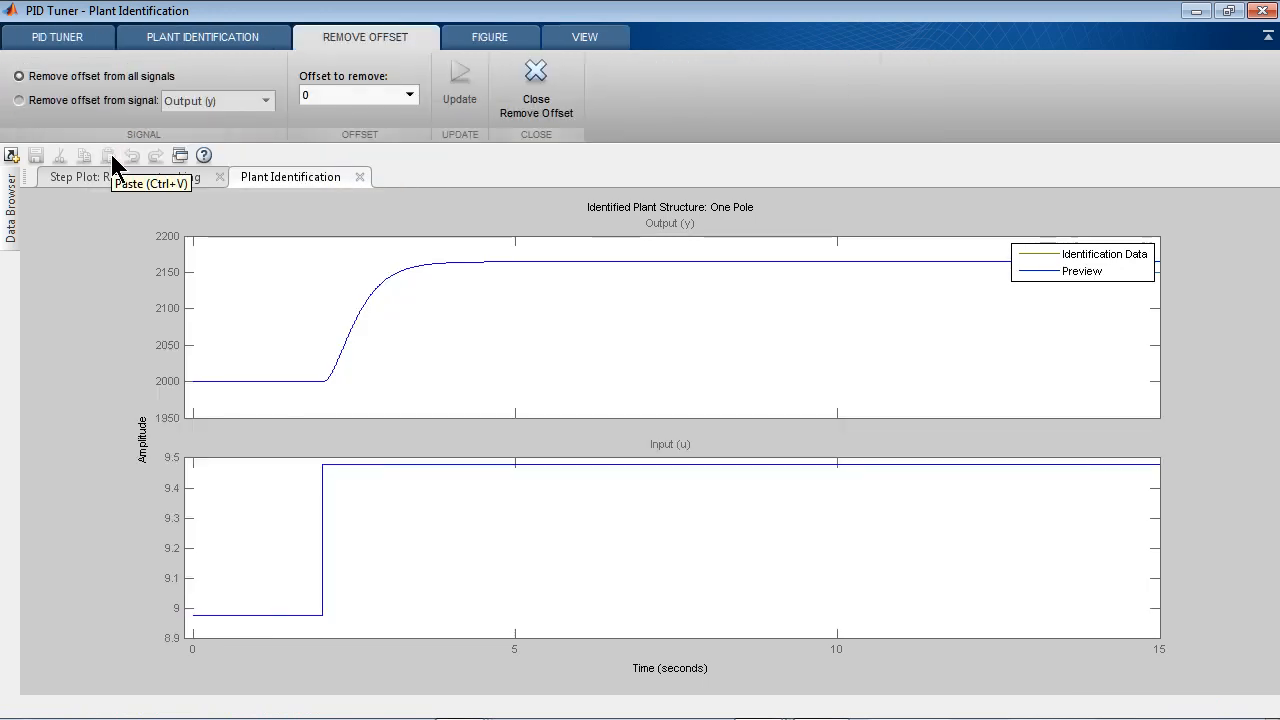
click(89, 104)
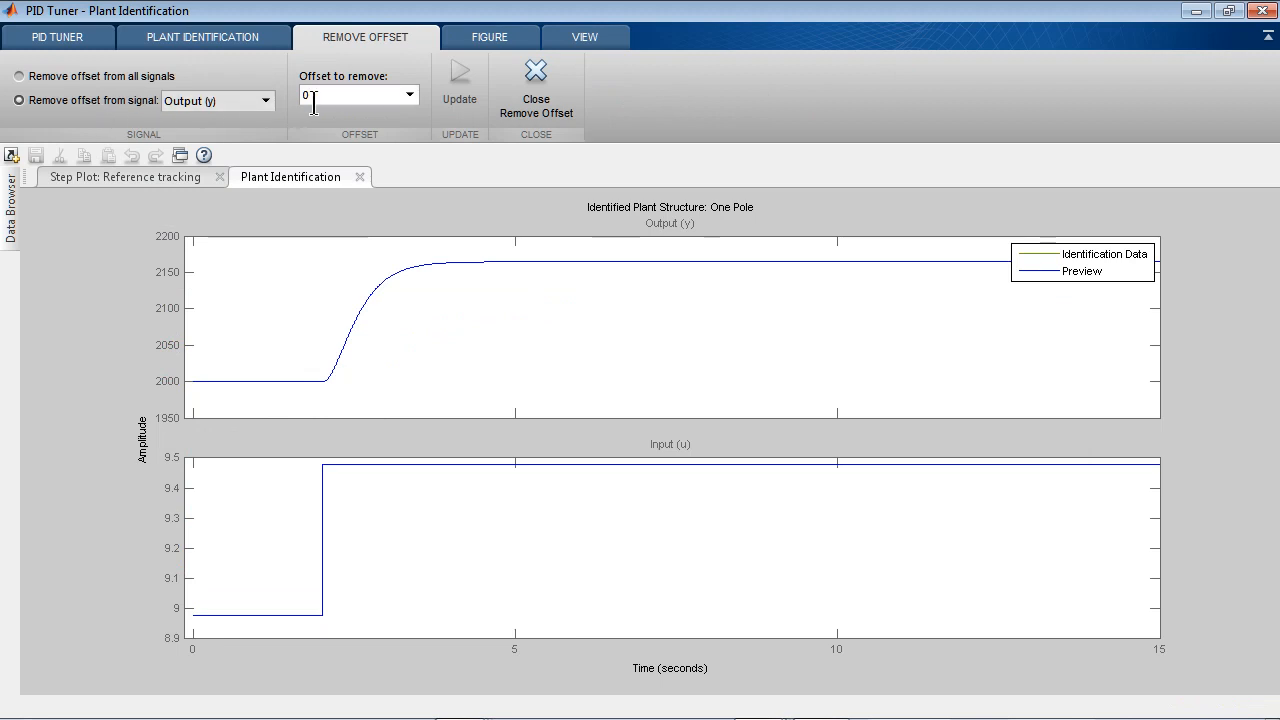
click(368, 97)
text(-2000)
key(Return)
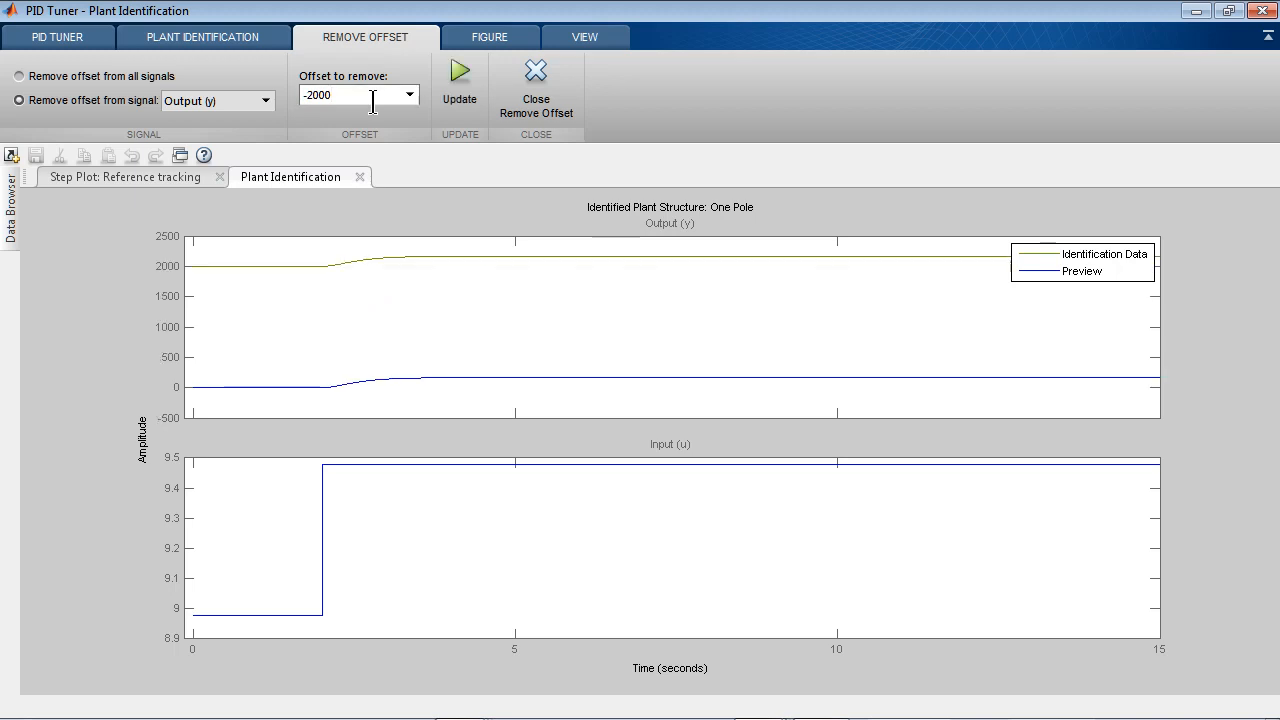
click(452, 73)
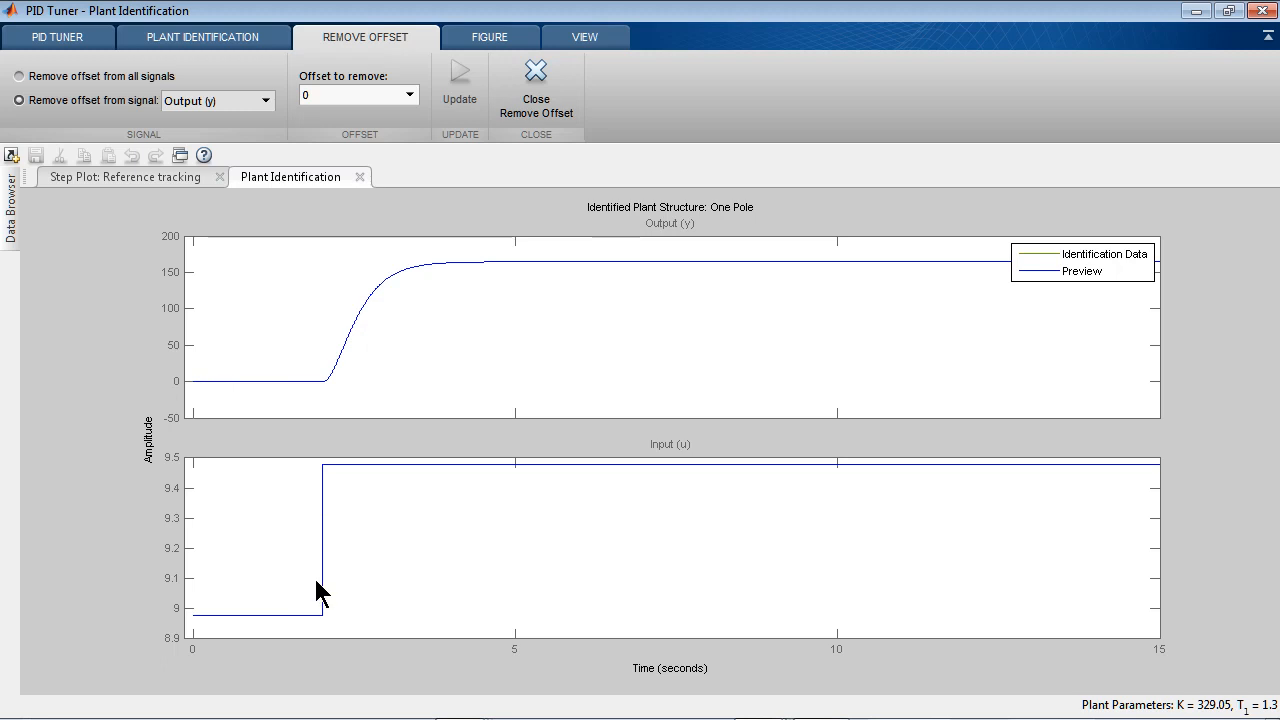
click(540, 85)
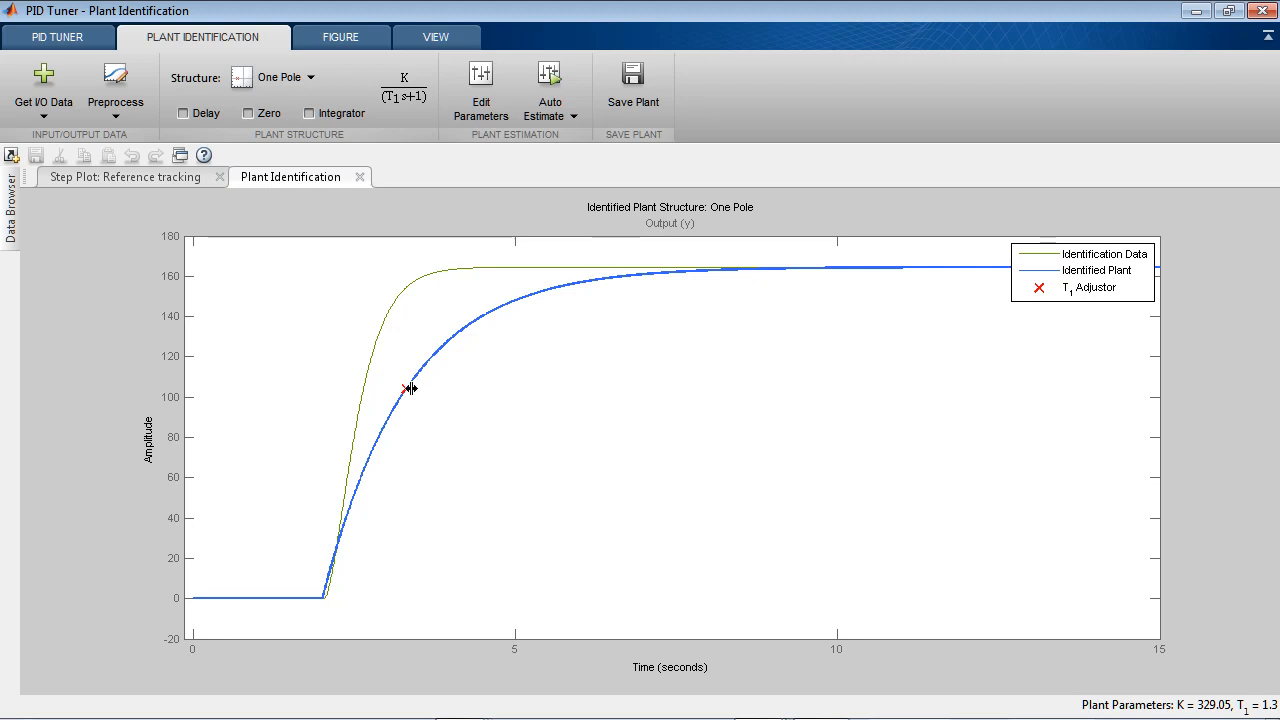
Adjust the one-pole plant's time constant to about 1.21 and gain to about 330 on the plot, and auto-estimate its parameters
mouse_move(404, 390)
mouse_down()
mouse_move(378, 393)
mouse_move(401, 391)
mouse_up()
mouse_move(668, 271)
mouse_down()
mouse_move(669, 257)
mouse_move(662, 271)
mouse_up()
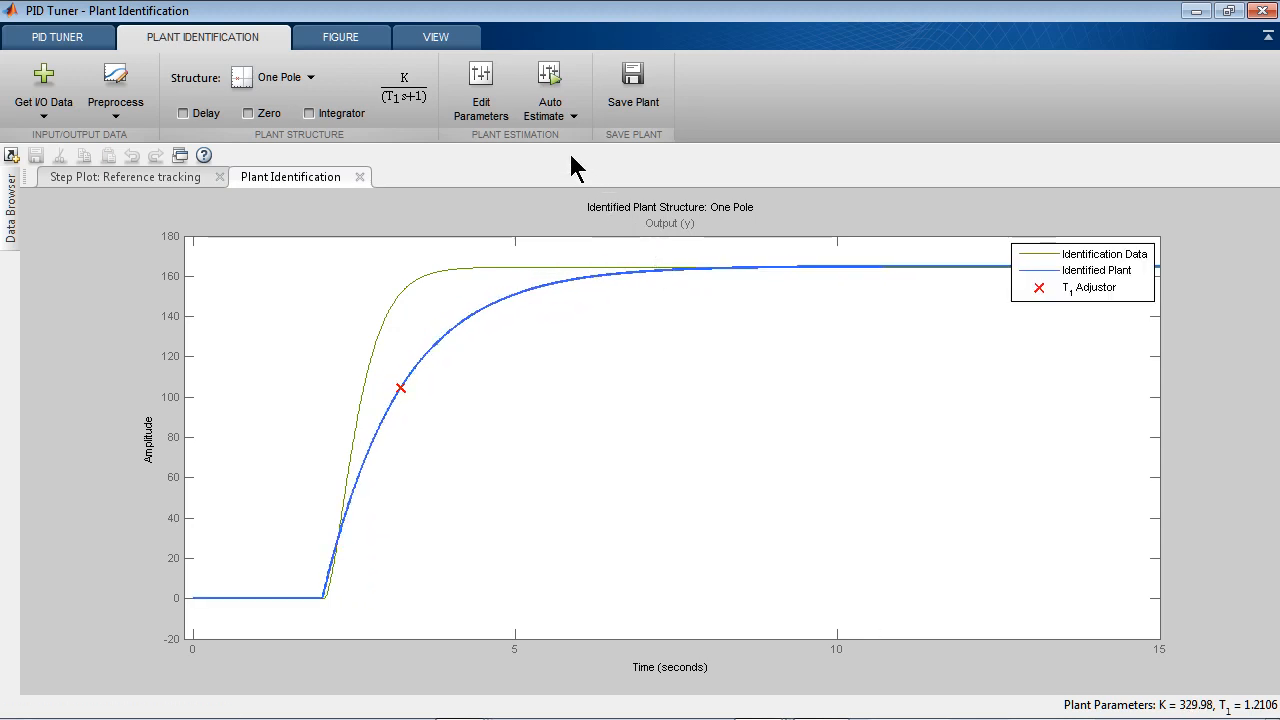
click(537, 83)
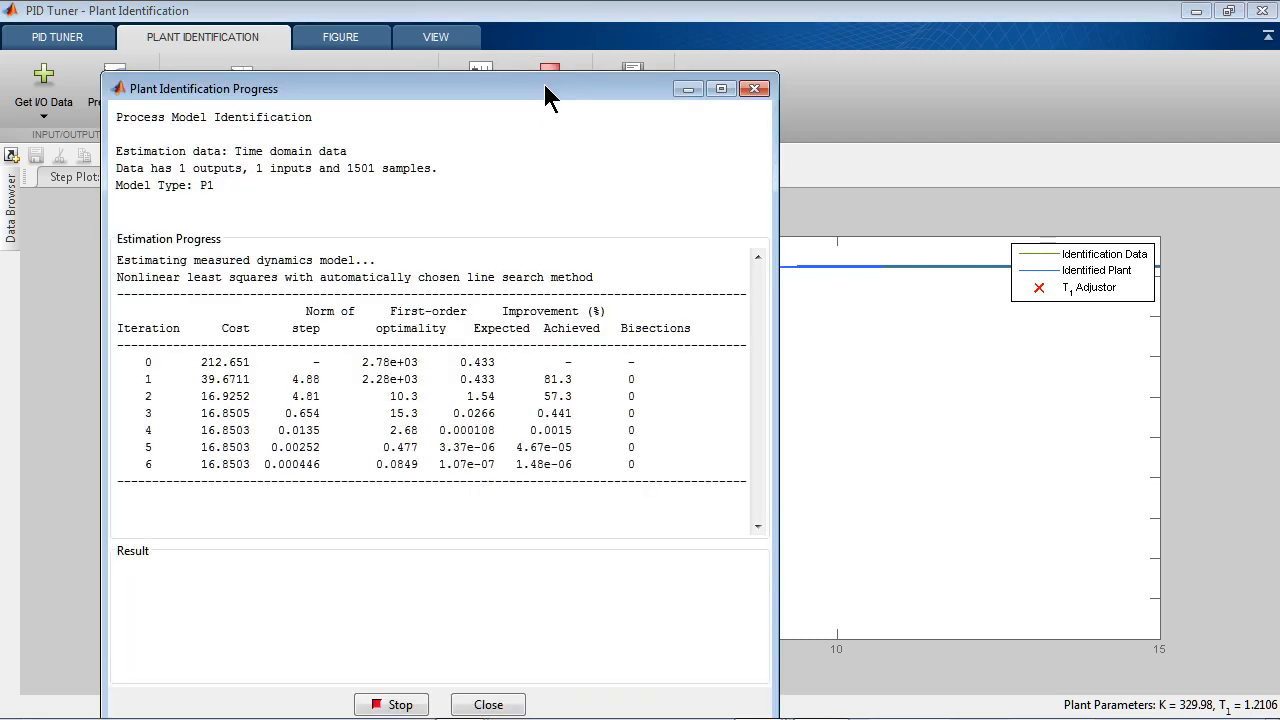
click(754, 89)
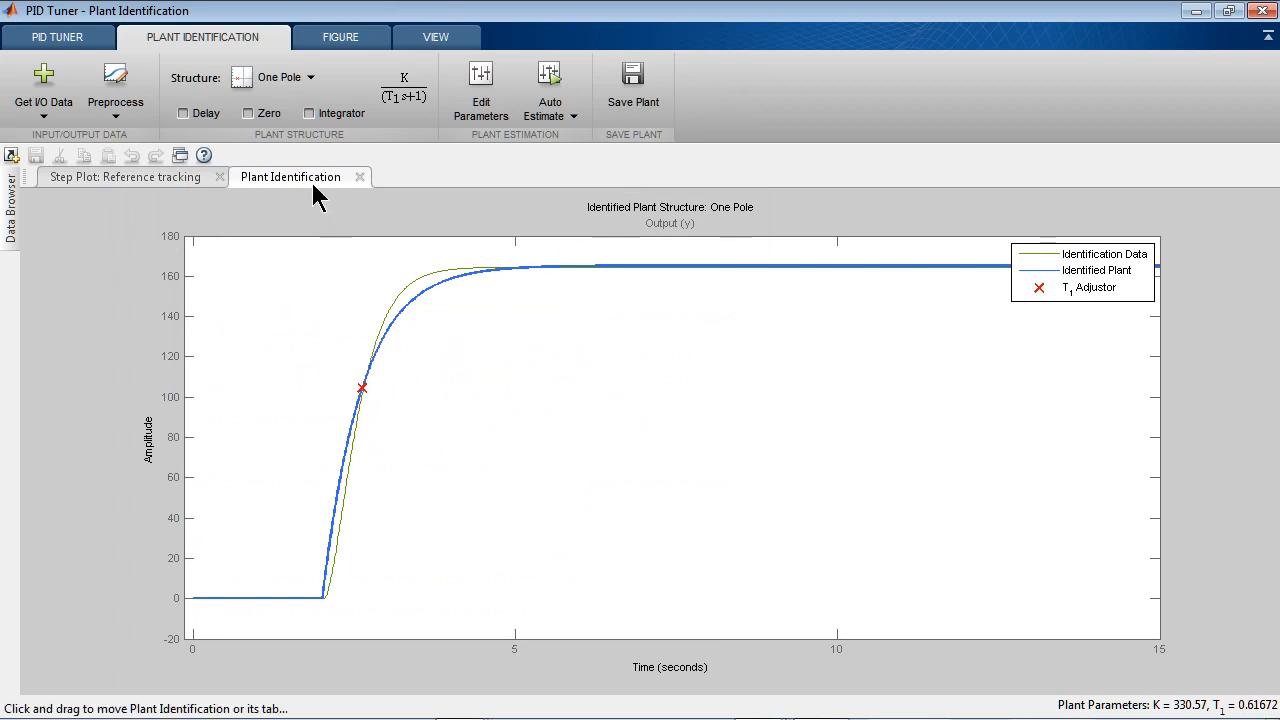
Change the plant structure to Underdamped Pair and reshape its envelope to a time constant of about 0.34 and damping of about 0.77
click(309, 80)
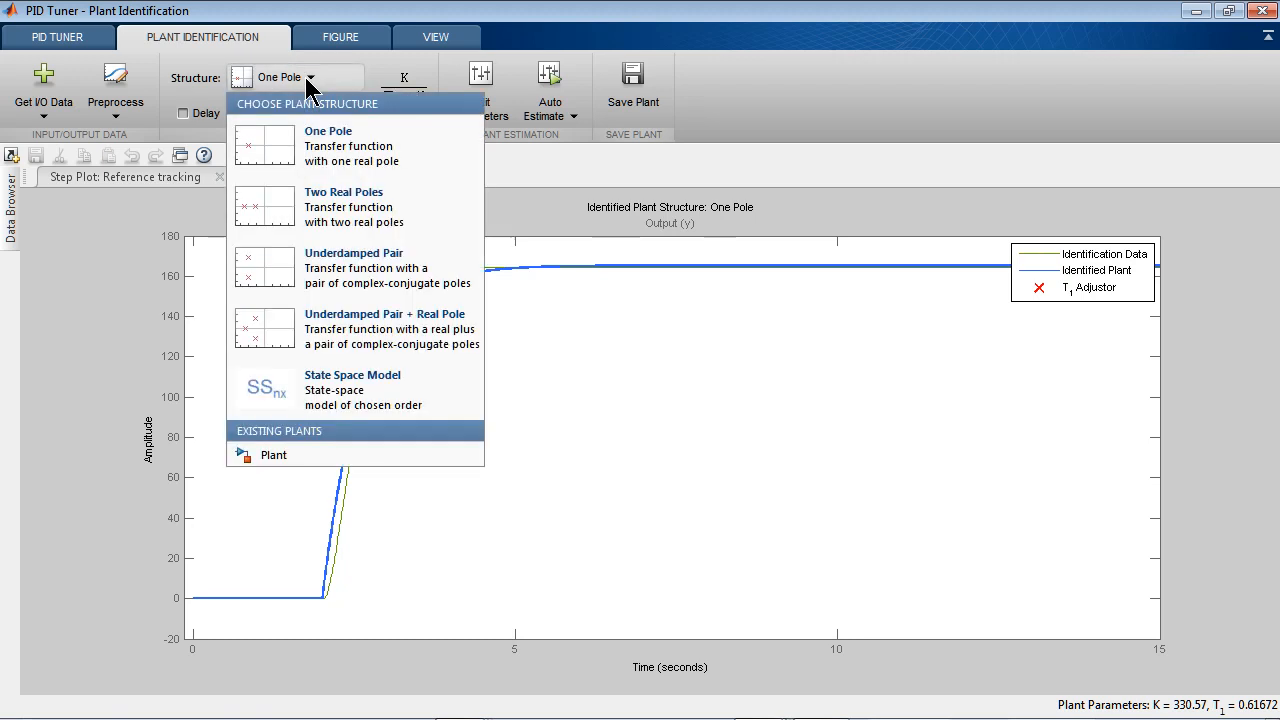
click(305, 268)
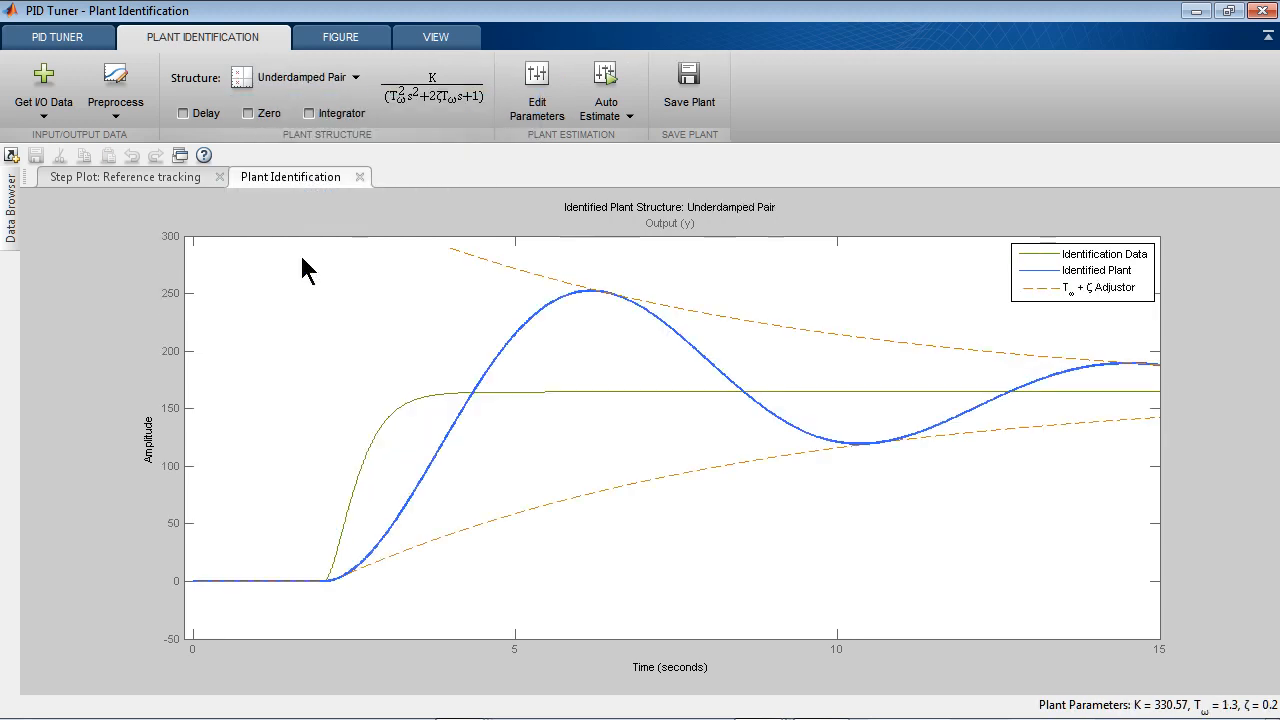
drag(490, 264, 364, 338)
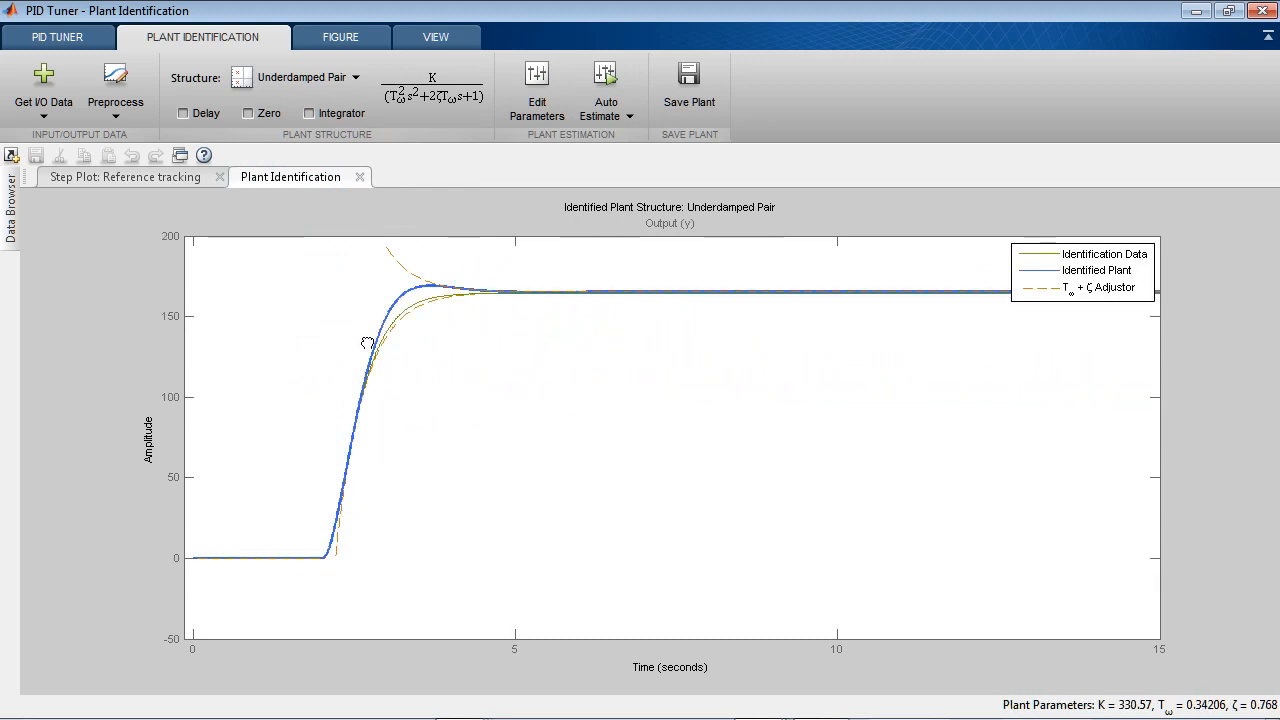
Auto-estimate the underdamped pair's parameters and save the identified plant for controller tuning
click(596, 78)
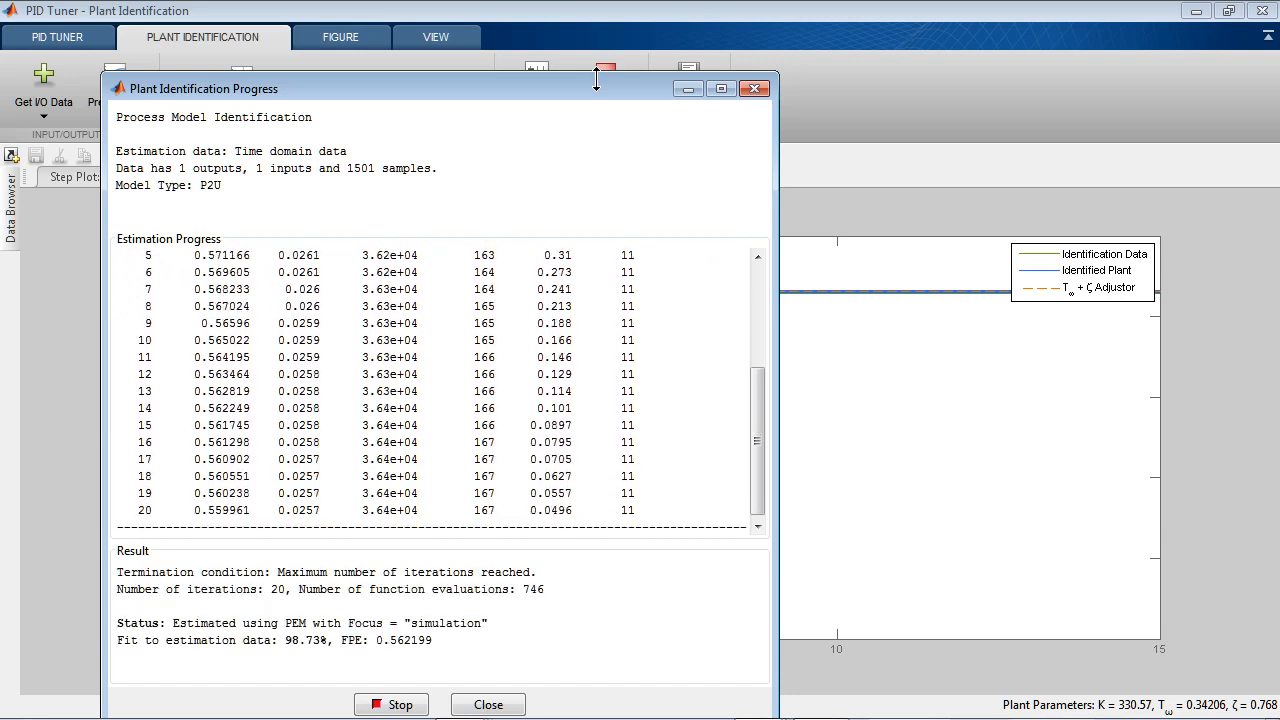
click(750, 89)
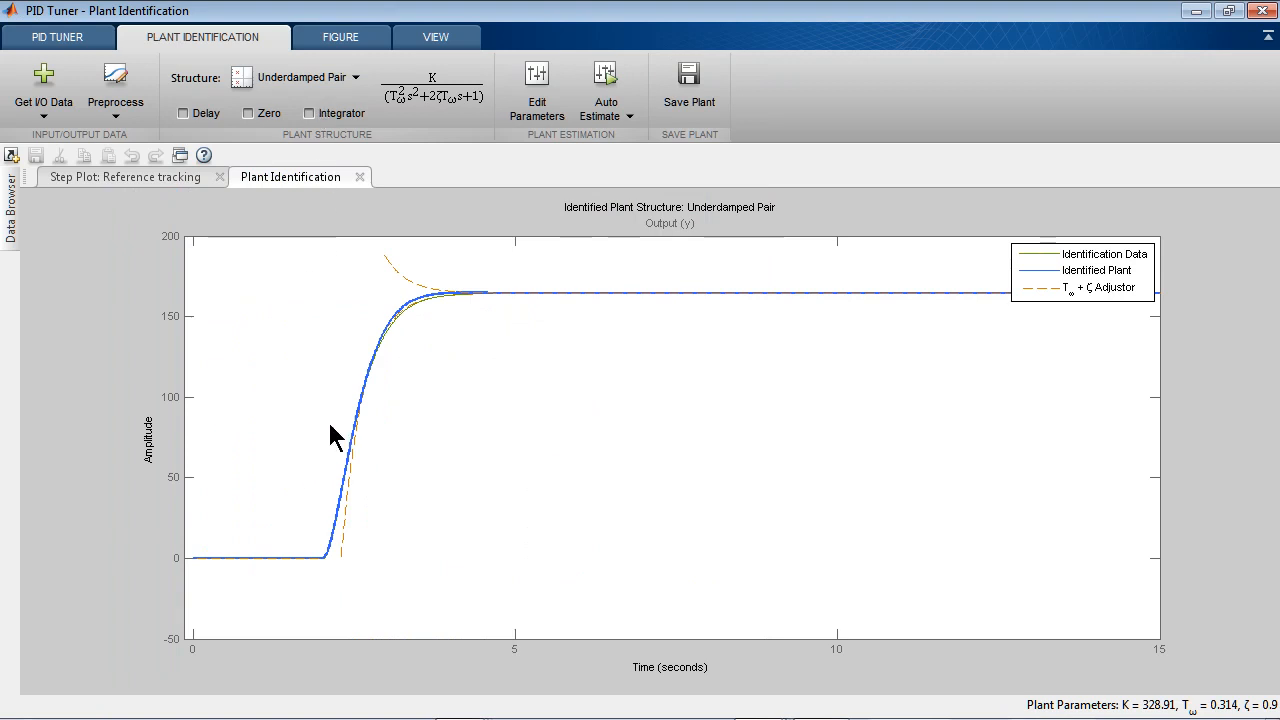
click(676, 89)
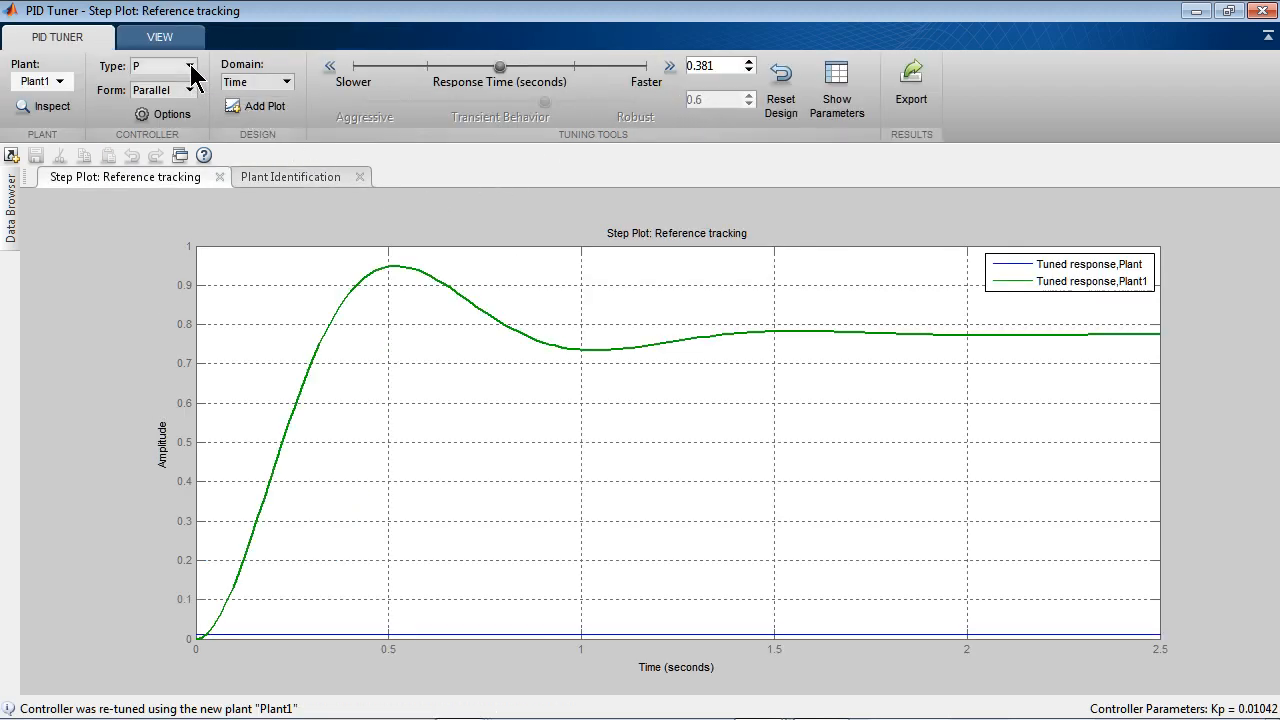
Hide the original Plant's response from the reference tracking step plot
right_click(224, 283)
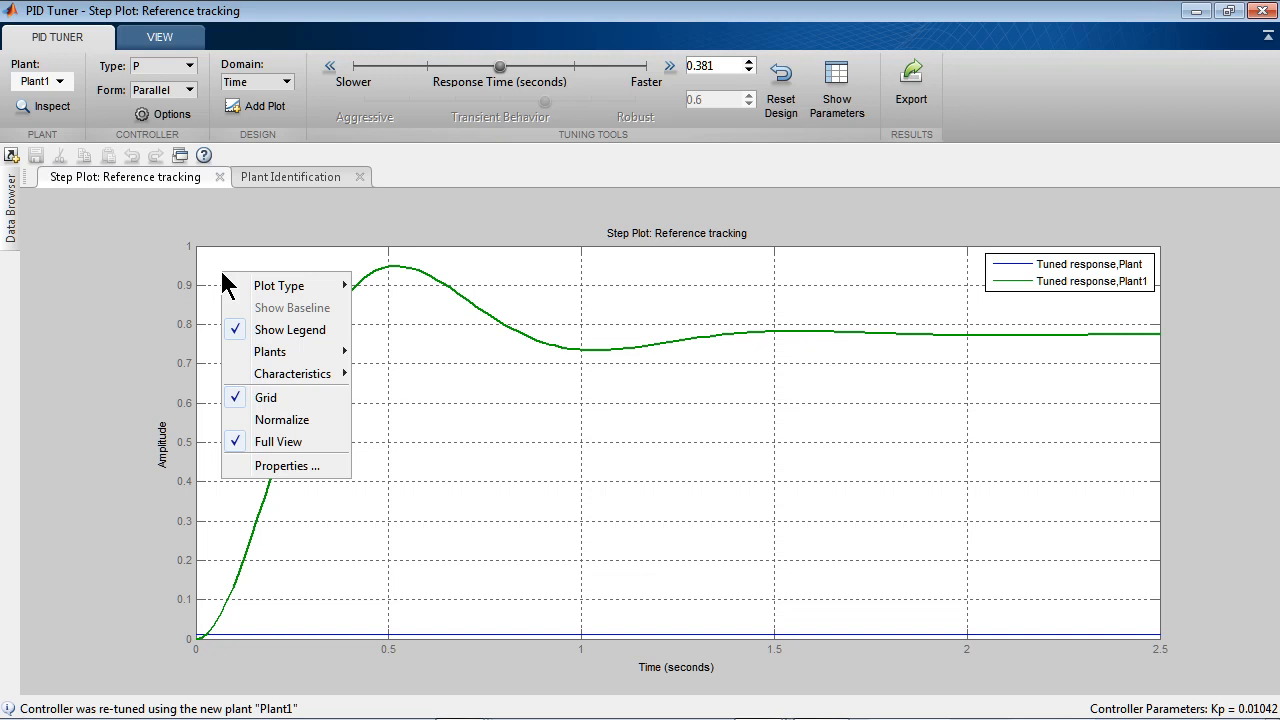
mouse_move(268, 351)
click(386, 347)
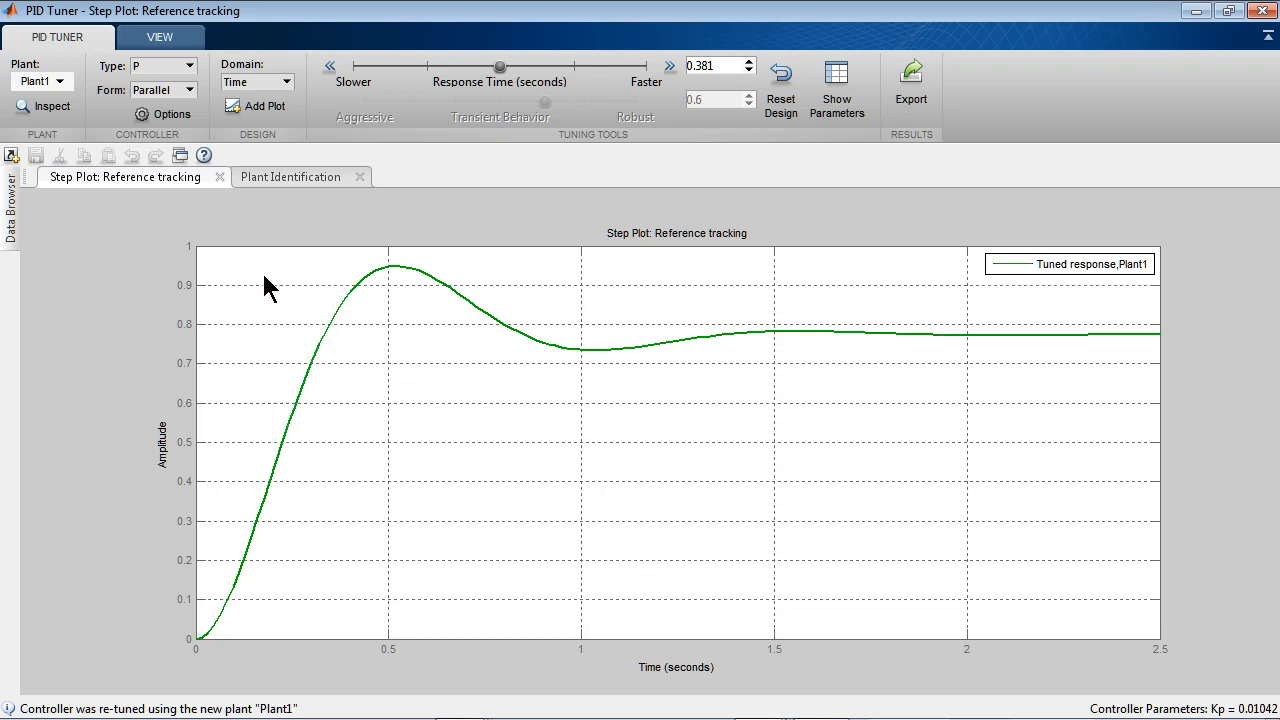
Set the controller type to PIDF, and reset the design after trying a response time of 0.3475 seconds
click(190, 66)
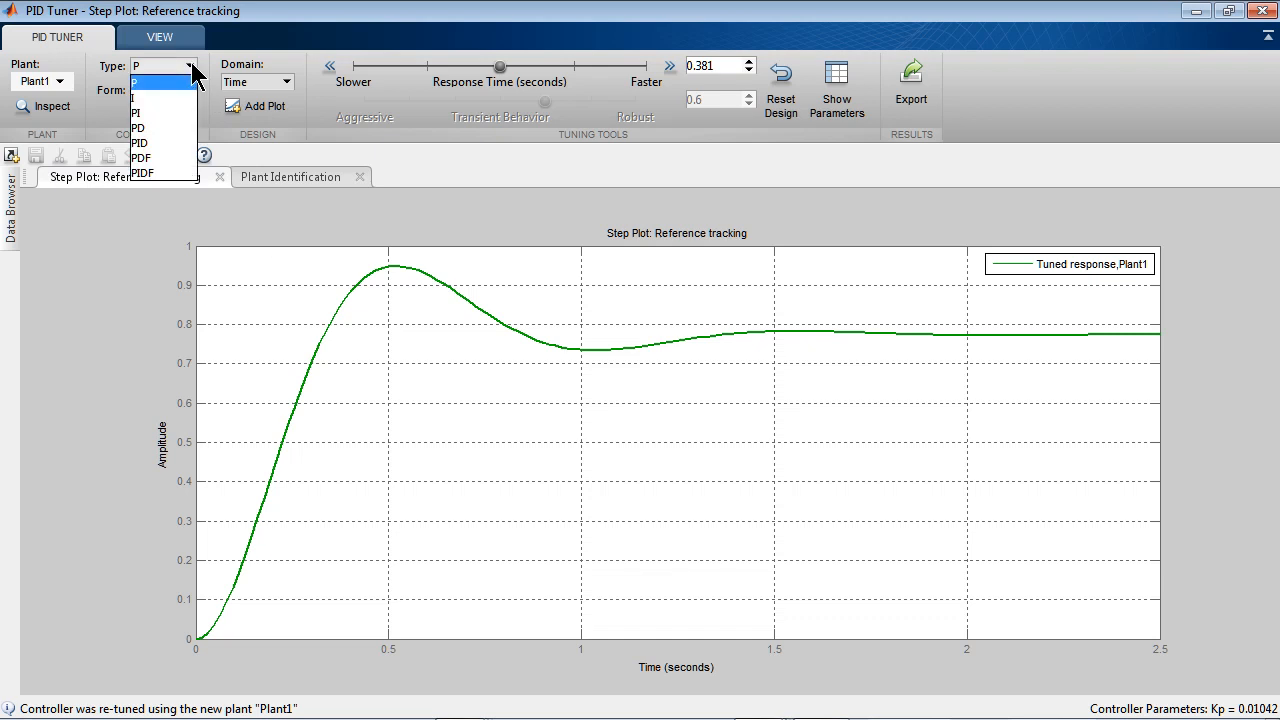
click(165, 174)
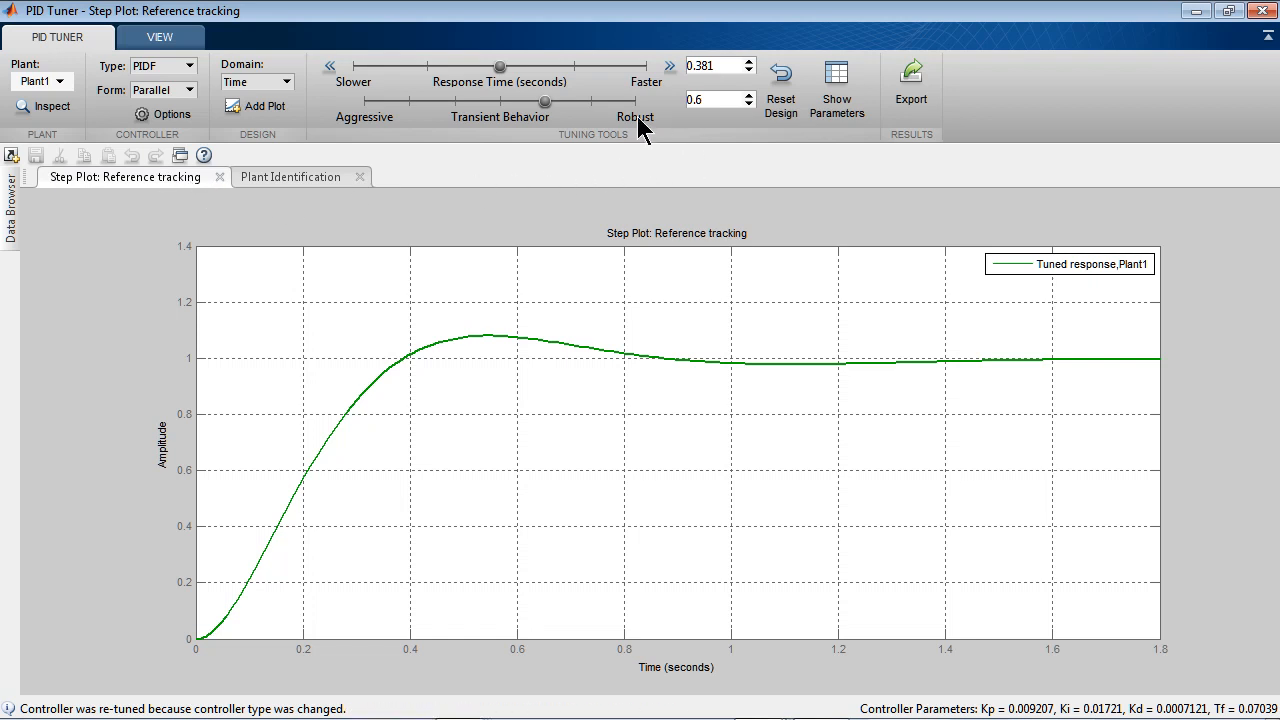
drag(500, 66, 546, 102)
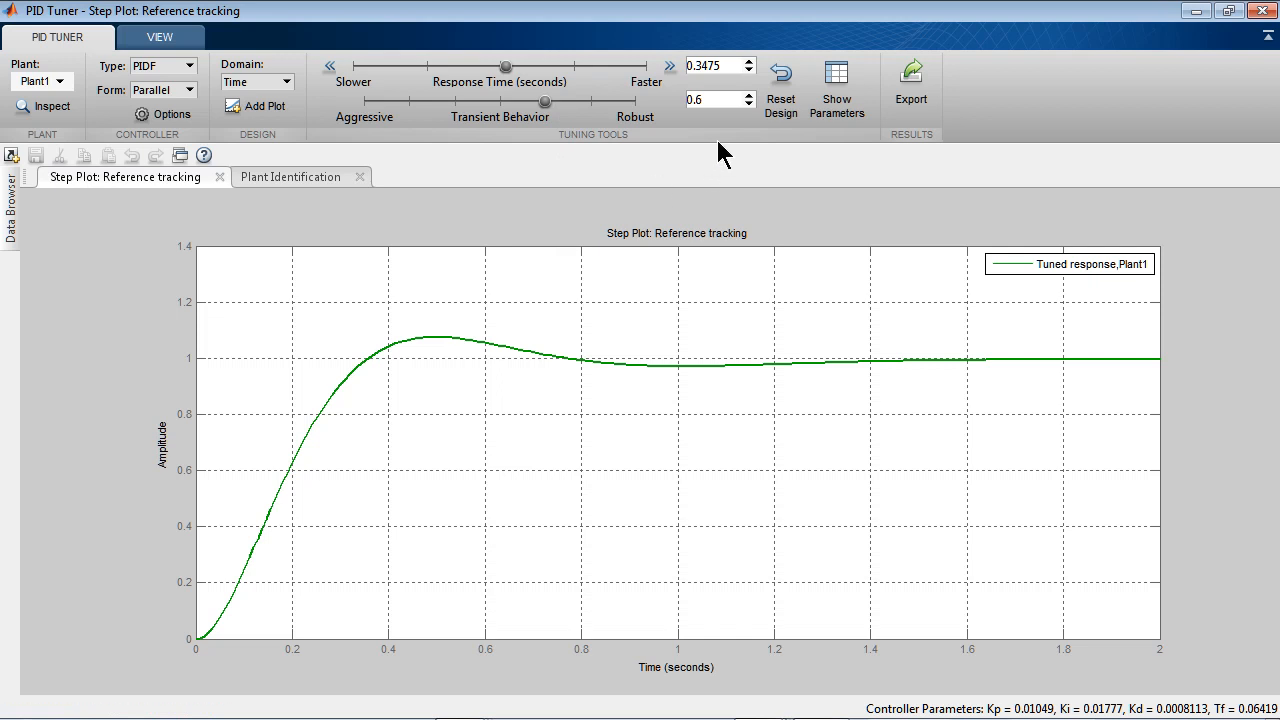
click(794, 70)
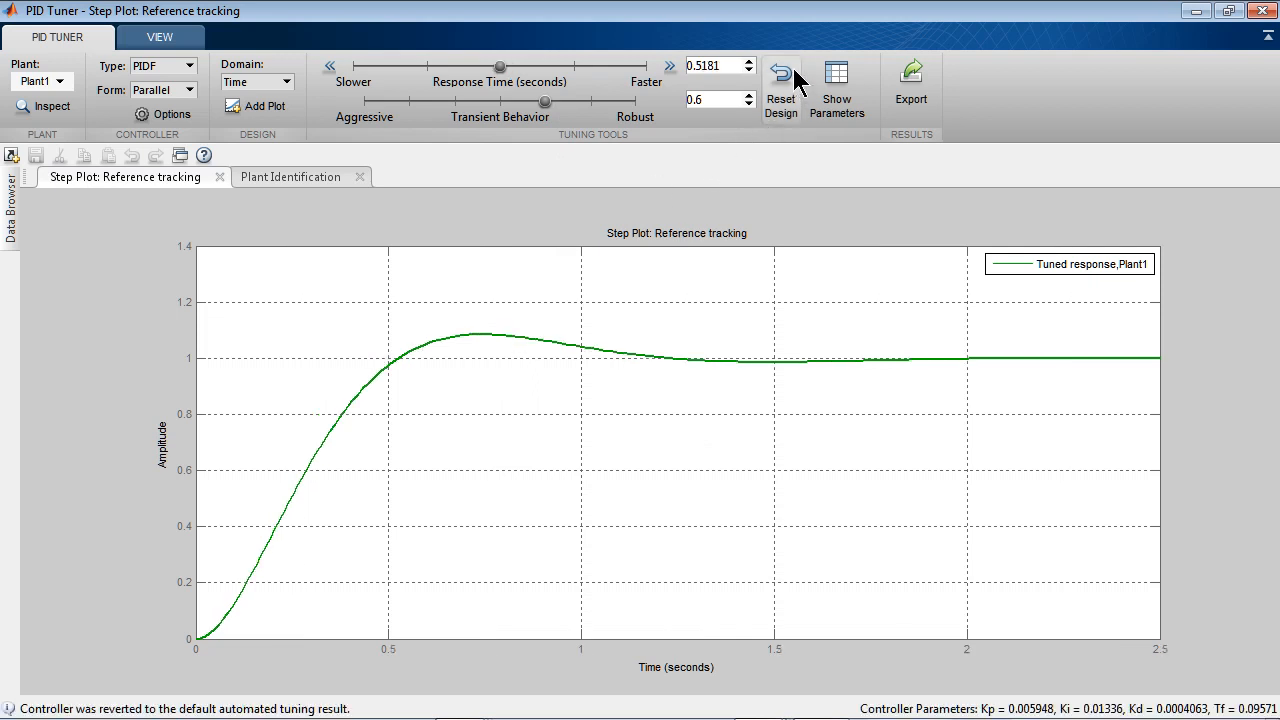
Export the tuned PID controller to the workspace as C and close PID Tuner
click(910, 80)
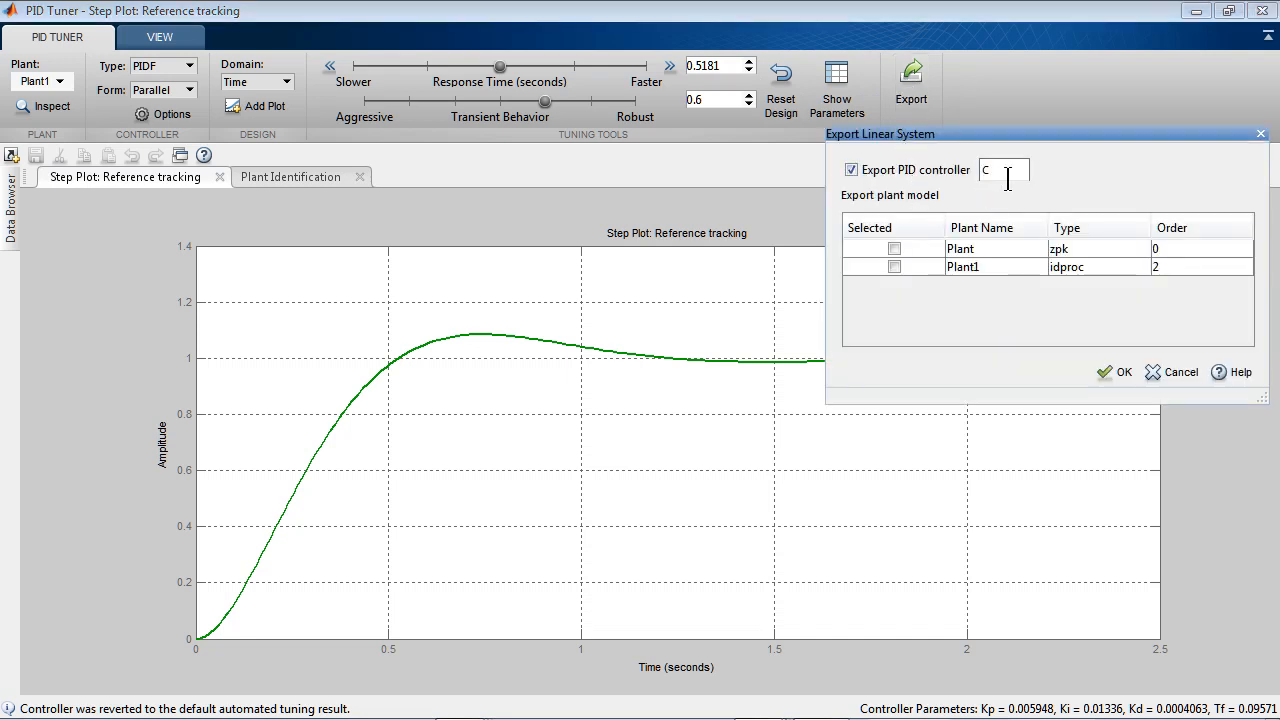
click(1111, 368)
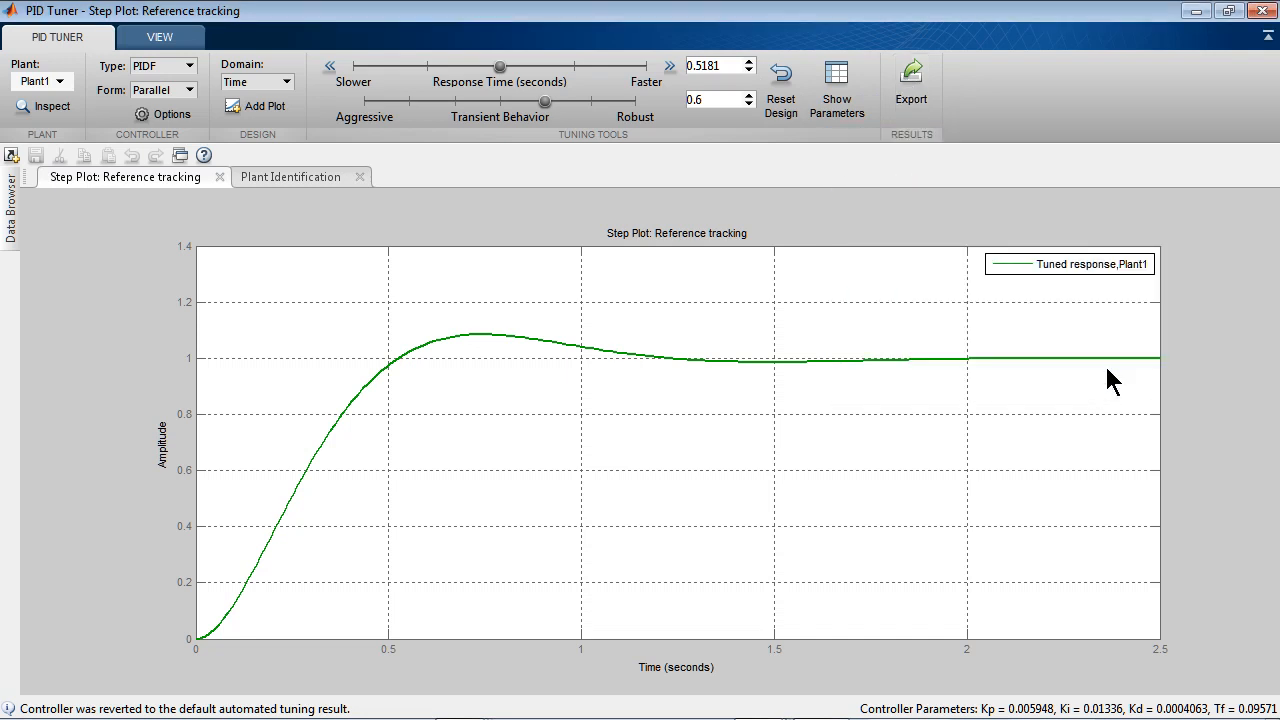
click(1262, 12)
click(1262, 13)
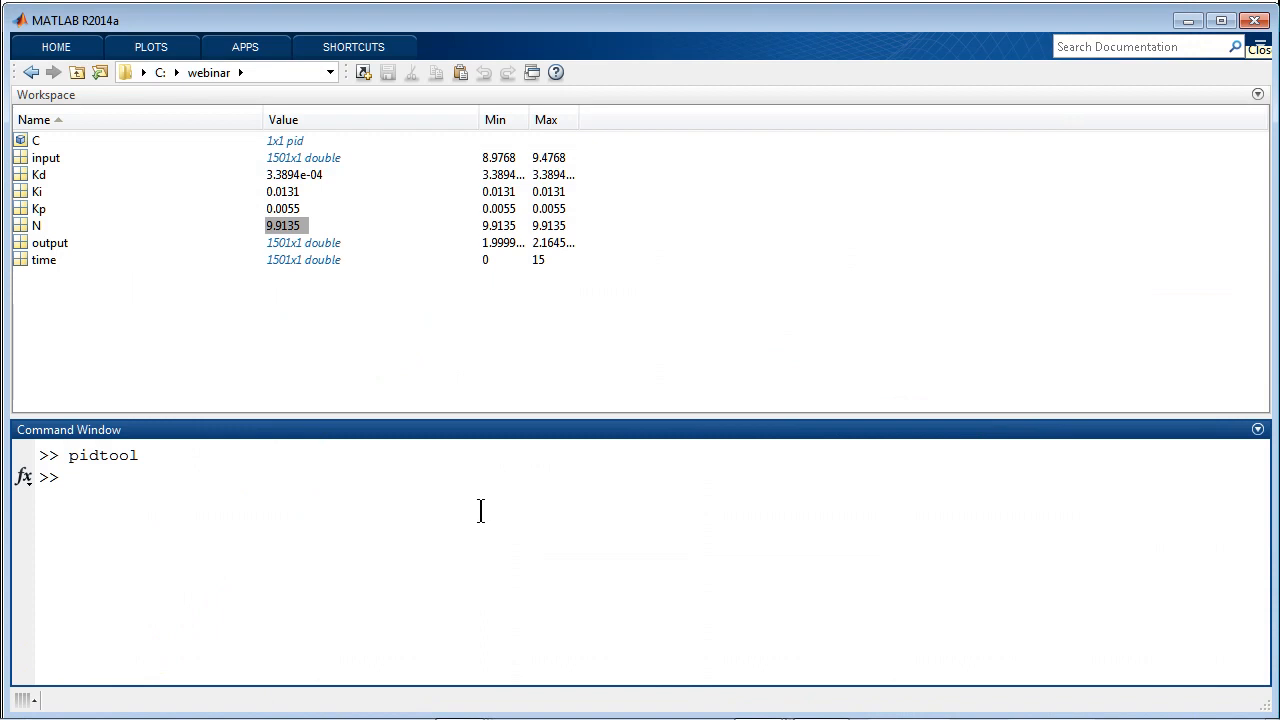
Display the exported controller C and its gains in the Command Window
text(C)
key(Return)
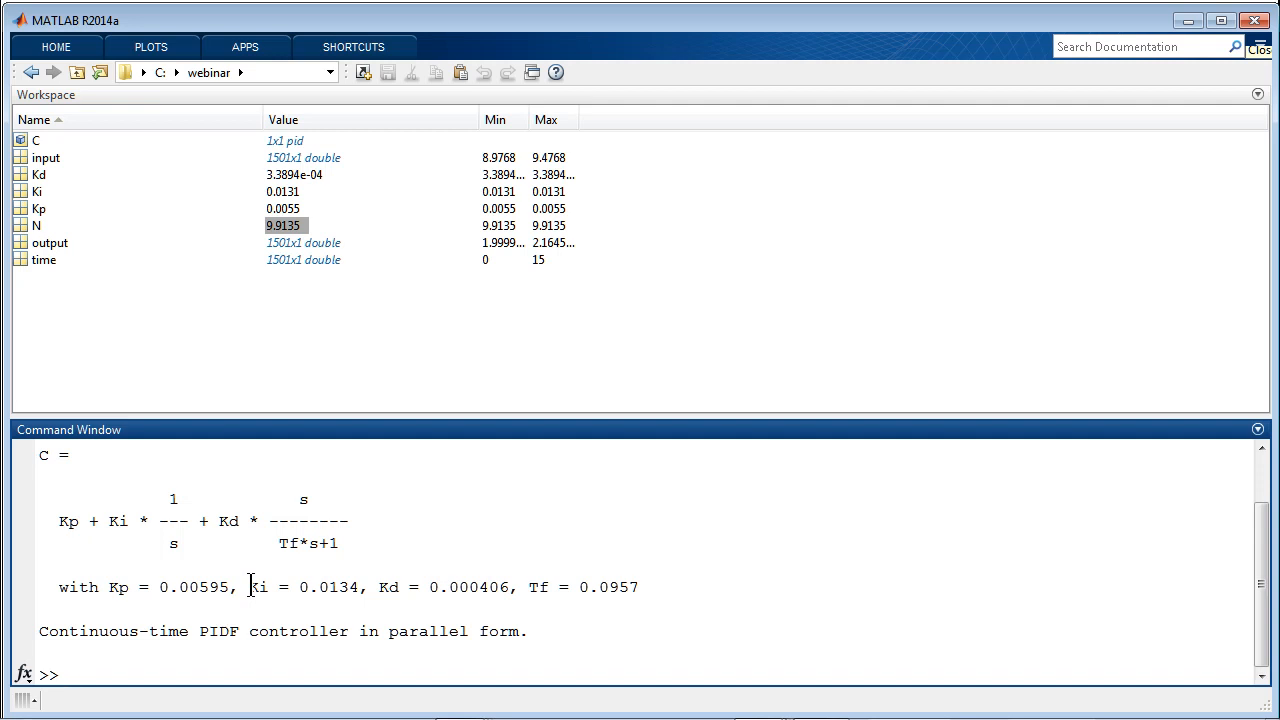
Assign the workspace variables Kp, Ki and Kd from controller C with Kp=C.Kp;, Ki=C.Ki; and Kd=C.Kd;
text(Kp=)
key(Up)
key(Return)
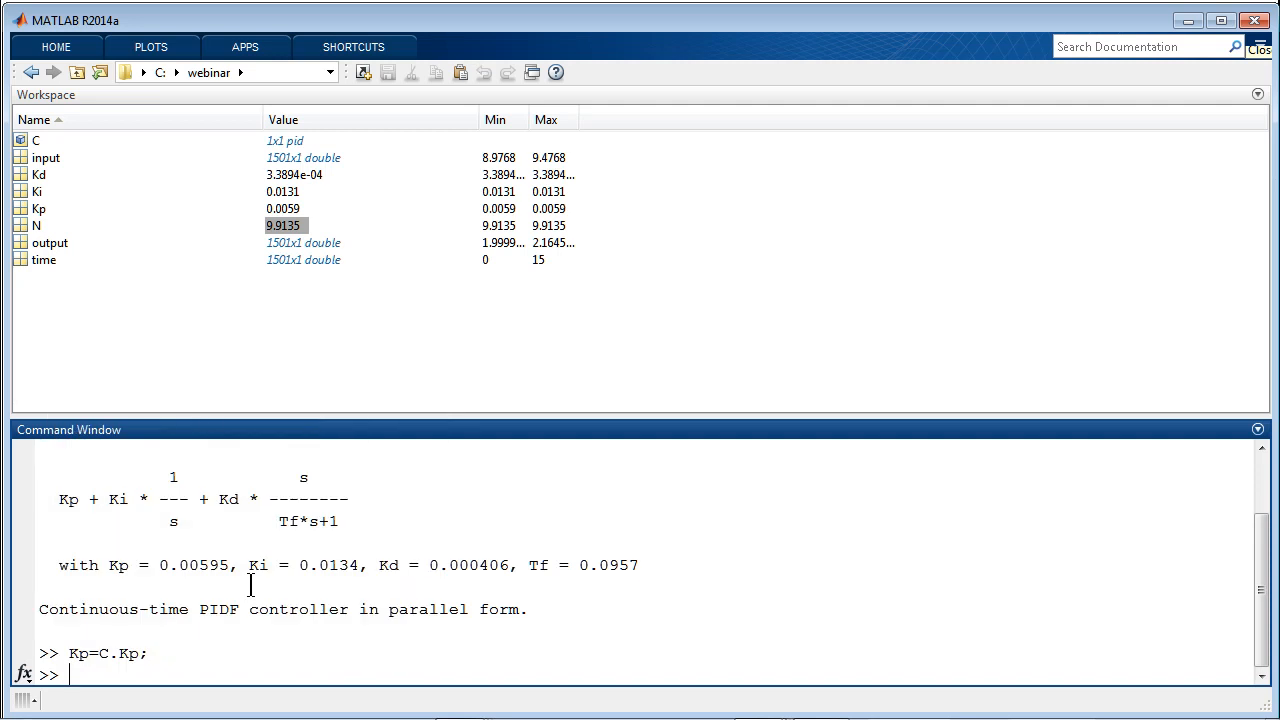
text(Ki)
key(Up)
key(Return)
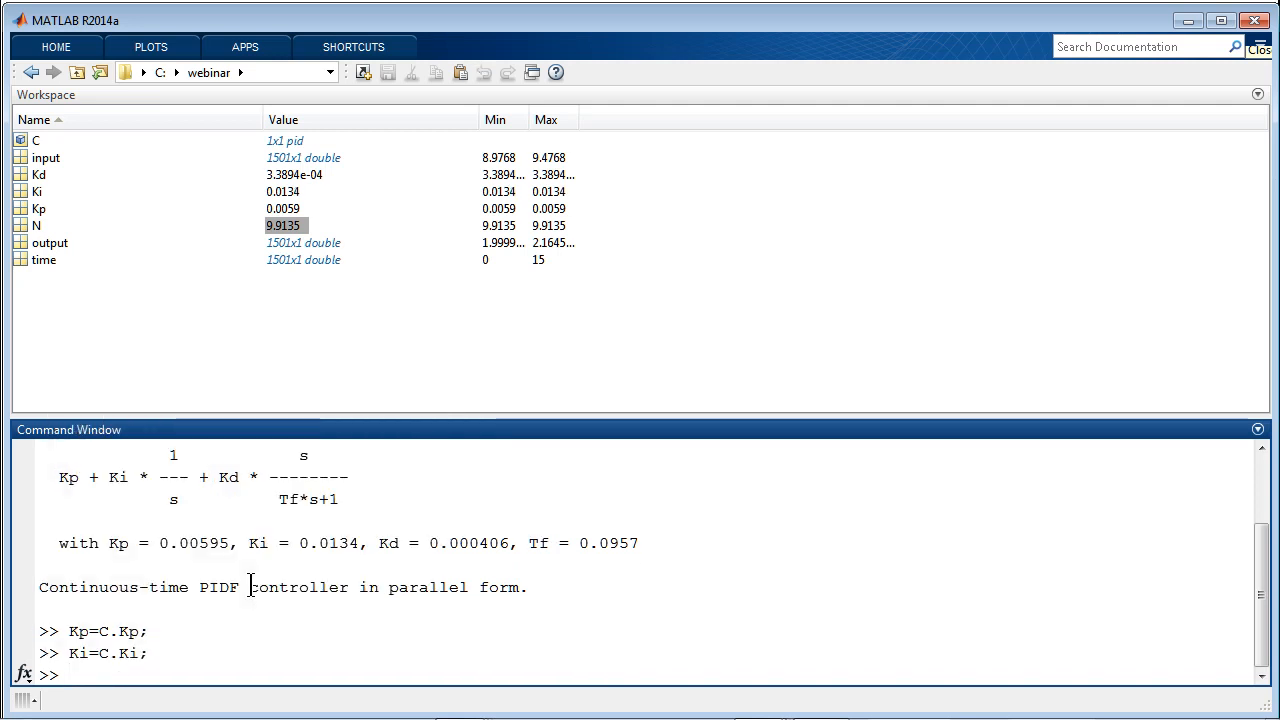
text(Kd)
key(Up)
key(Return)
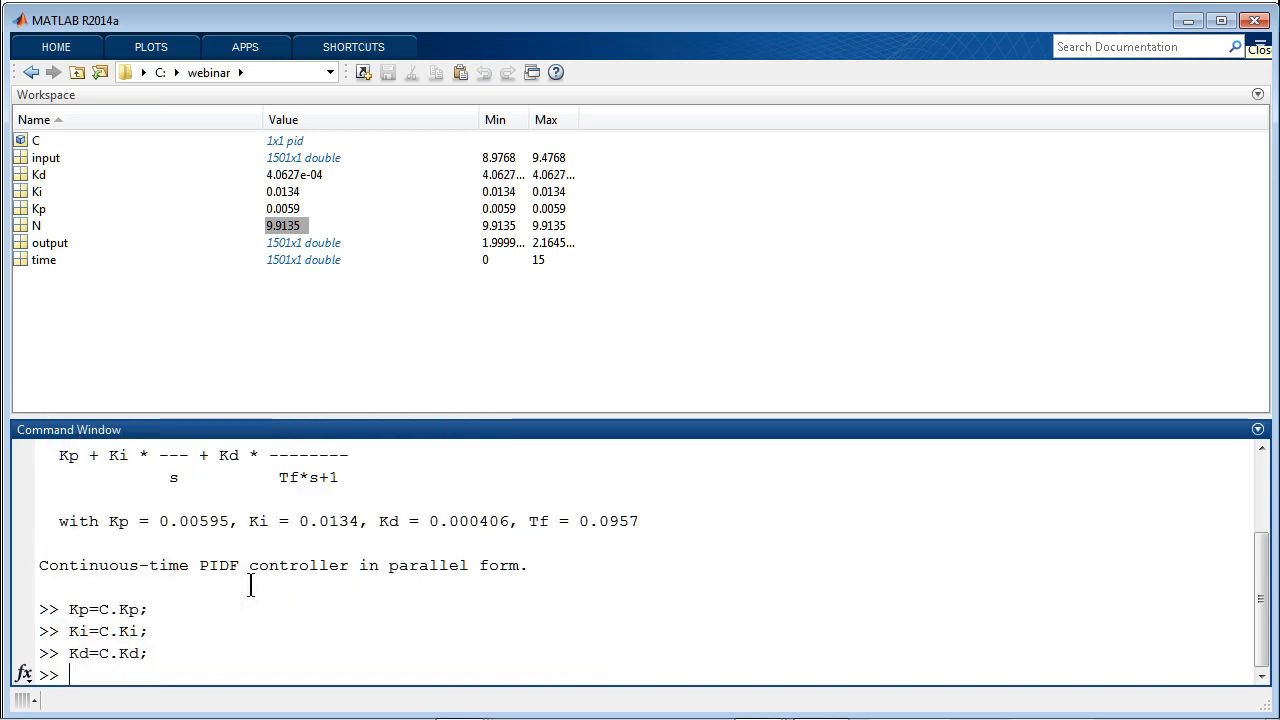
Compute the derivative filter coefficient from the controller's filter time constant with N=1/C.Tf;
text(N=)
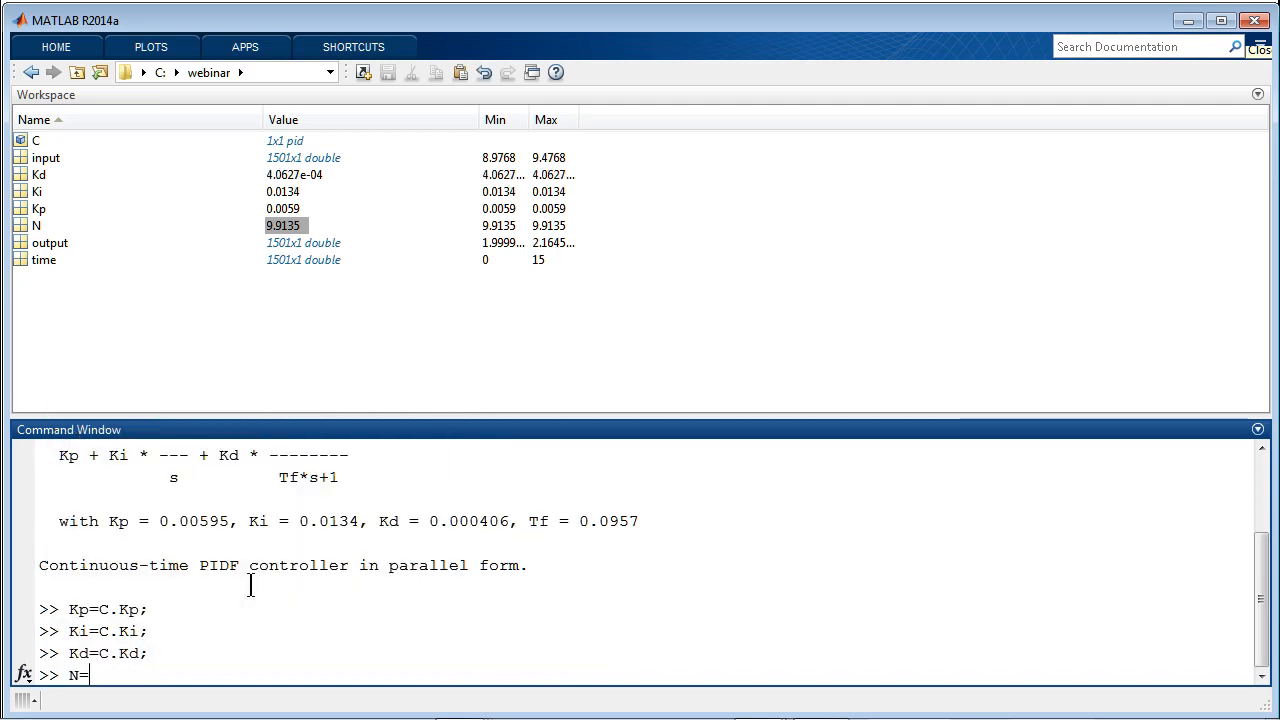
key(Up)
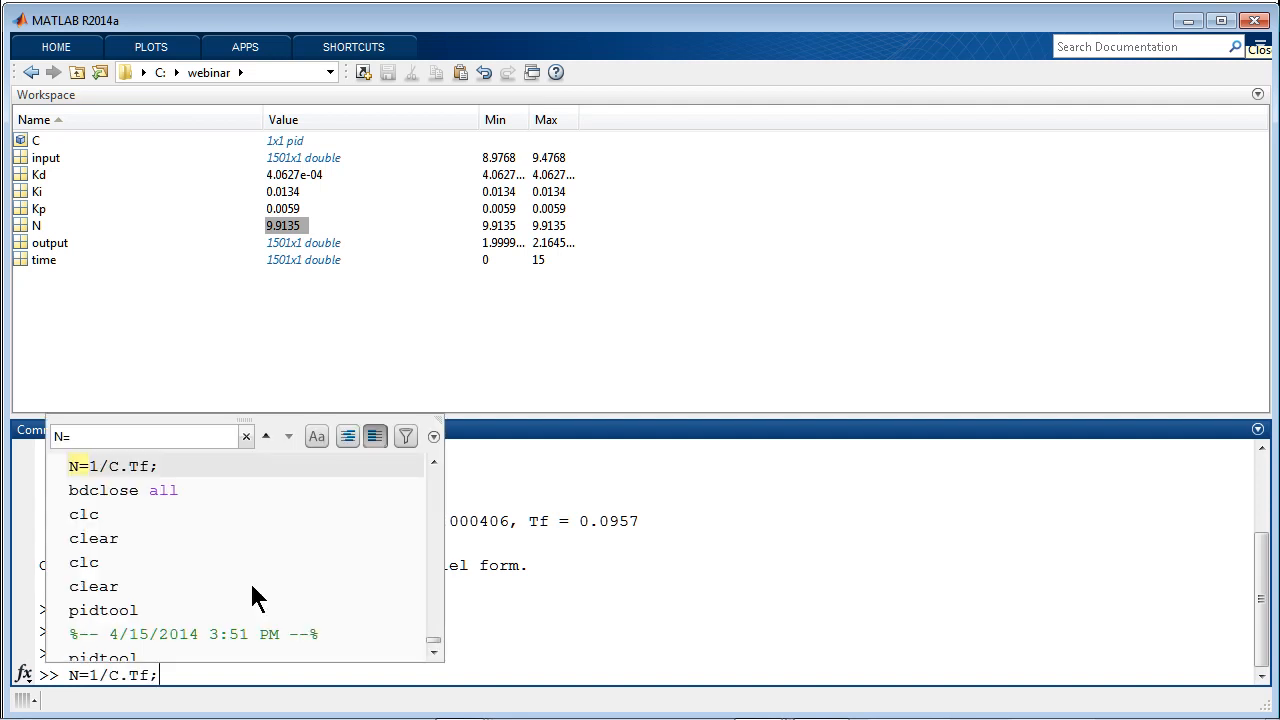
key(Return)
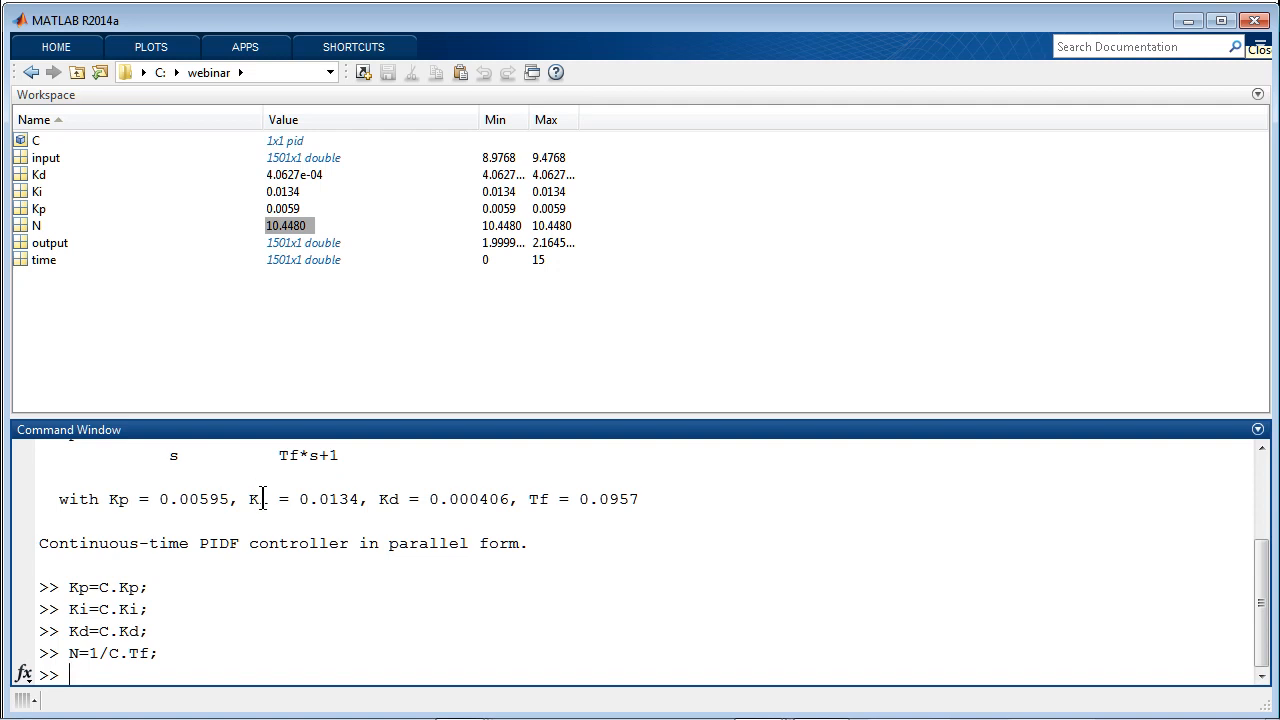
Switch to the Simulink model engine_cl and open the ref and speed scope viewer beside the diagram
key(alt+Tab)
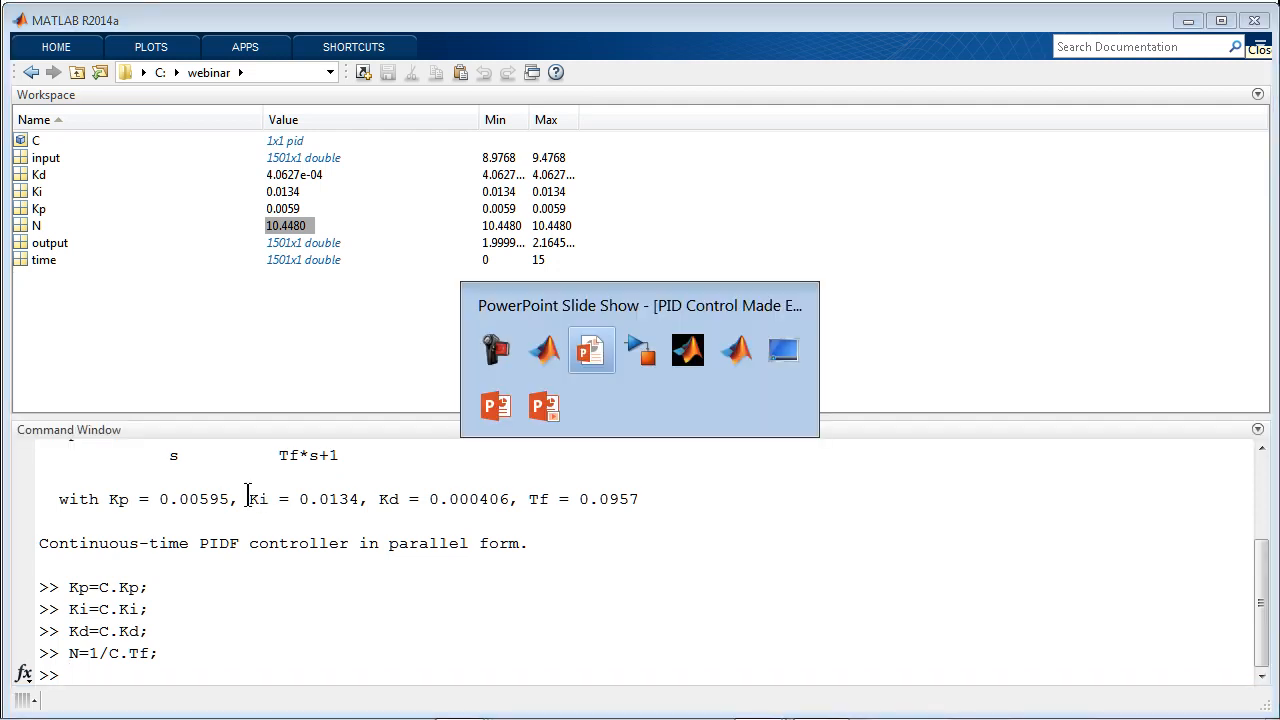
click(627, 391)
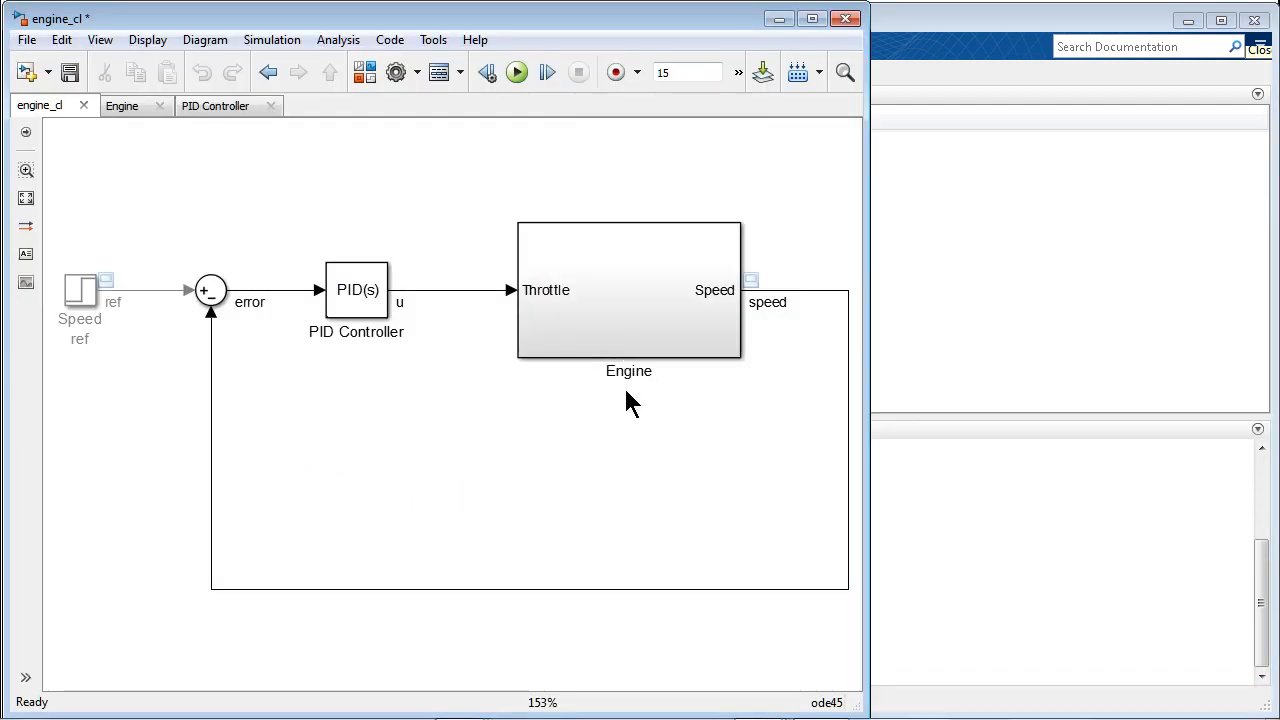
double_click(753, 278)
click(714, 288)
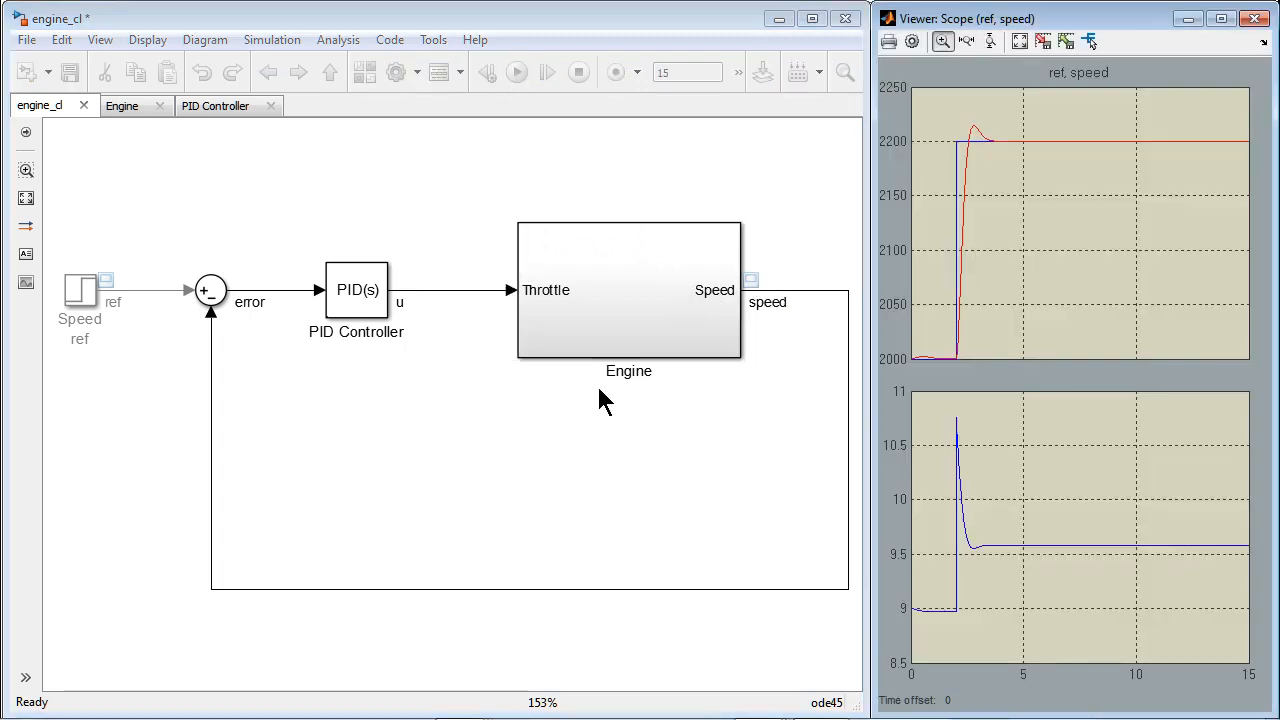
click(717, 309)
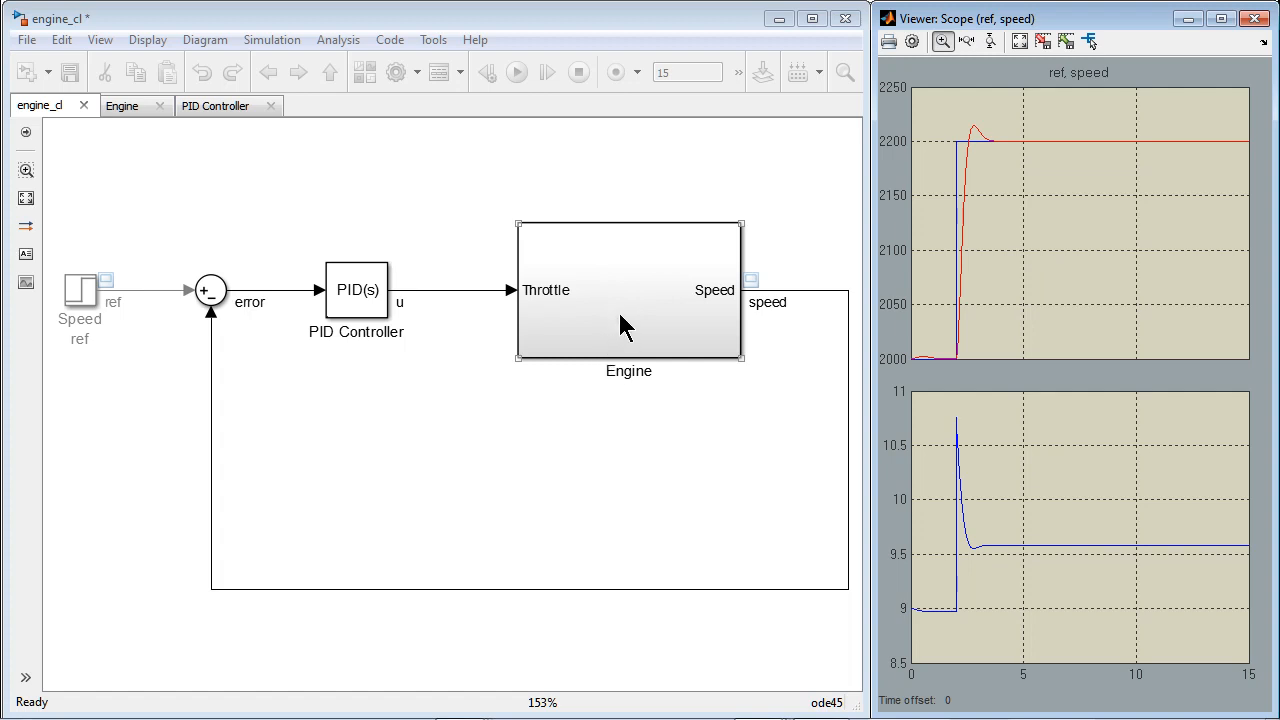
click(440, 297)
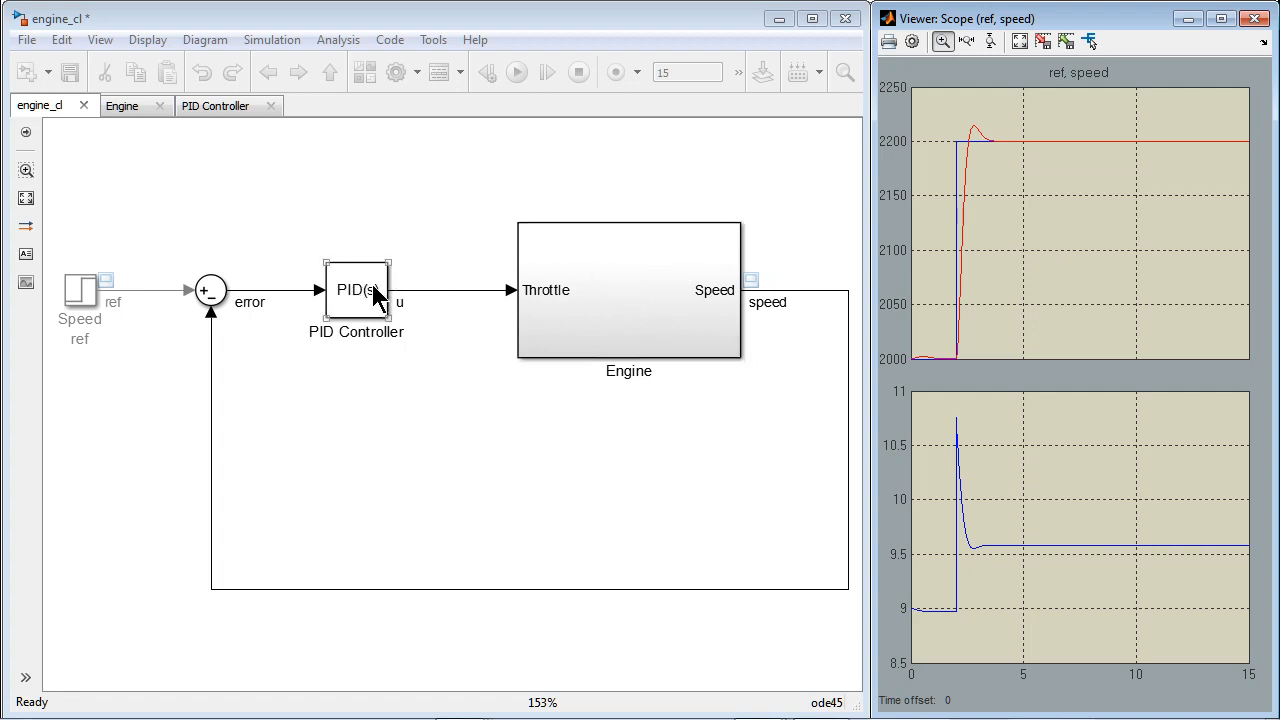
Examine the Engine subsystem down to the Throttle block inside Throttle & Manifold, and return to the top level of engine_cl
double_click(580, 300)
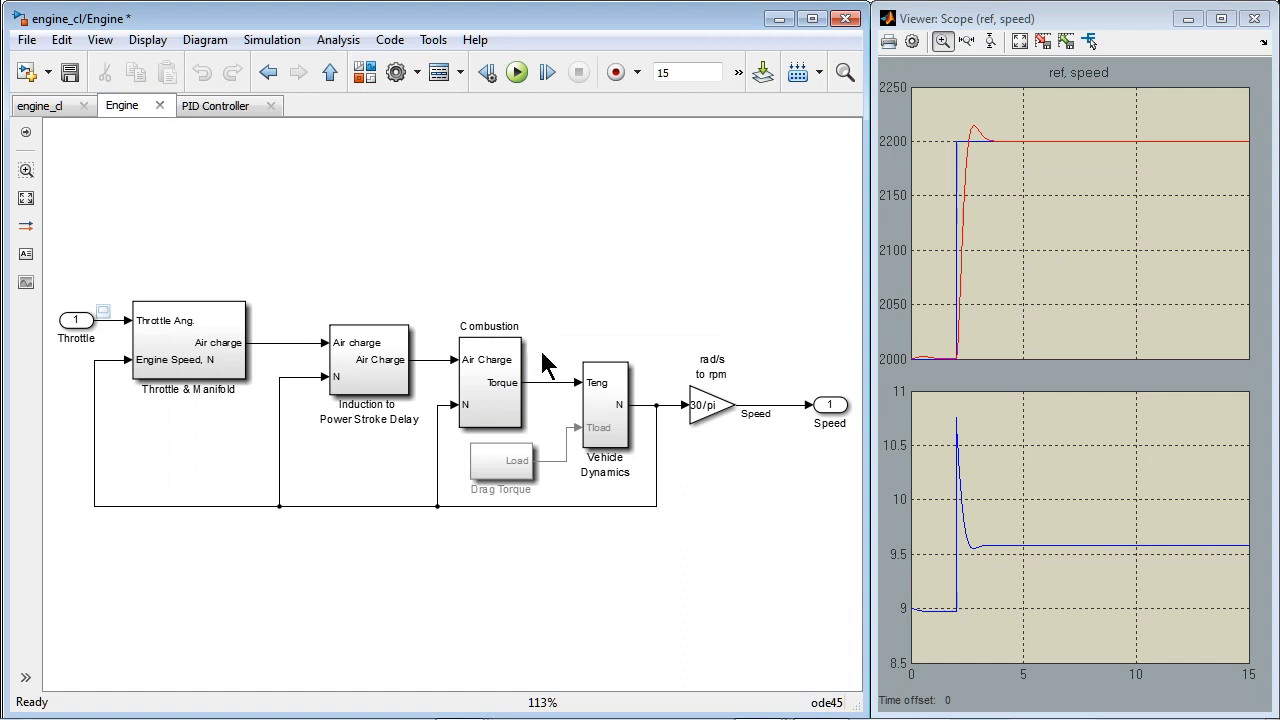
click(213, 355)
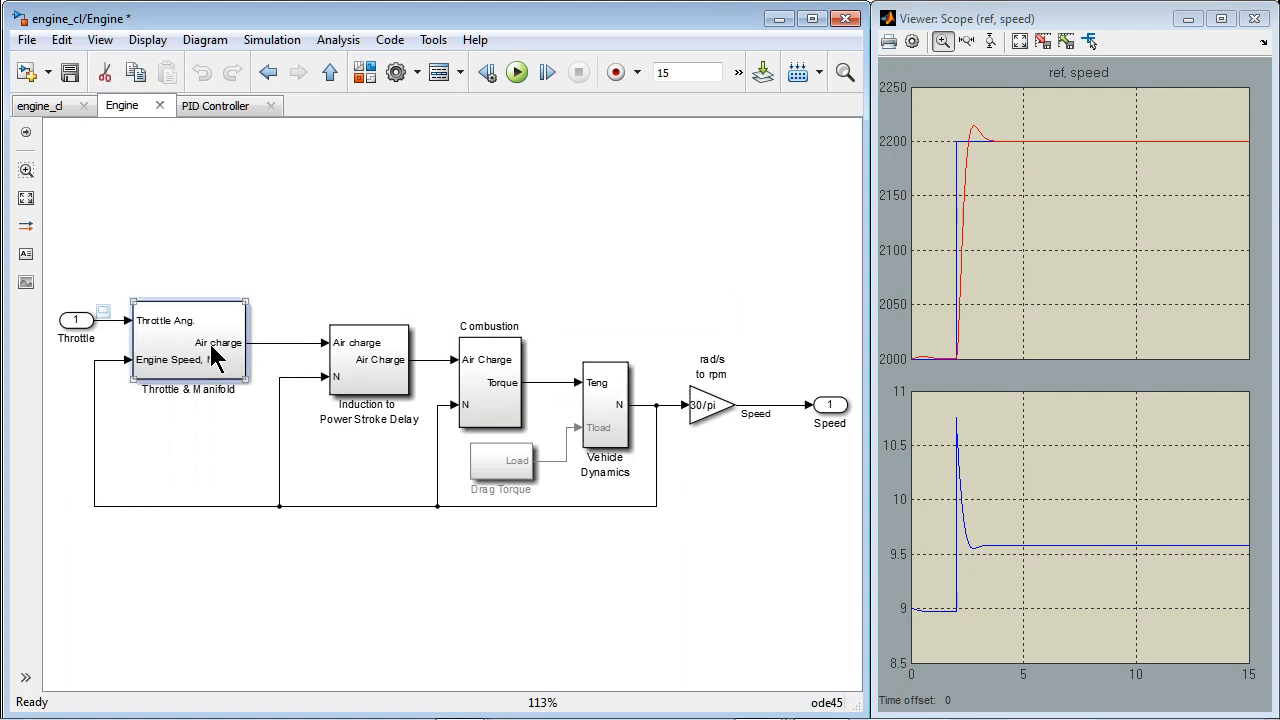
double_click(213, 355)
double_click(326, 209)
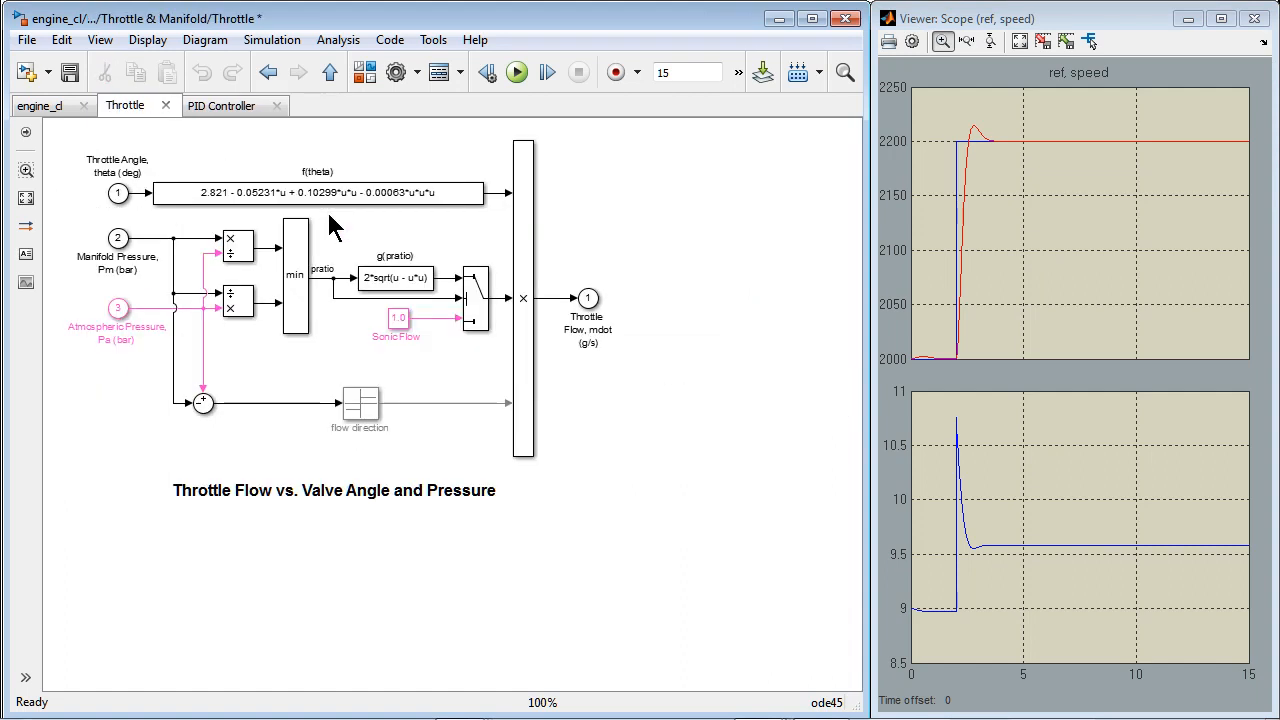
click(366, 286)
click(331, 74)
click(331, 74)
click(331, 74)
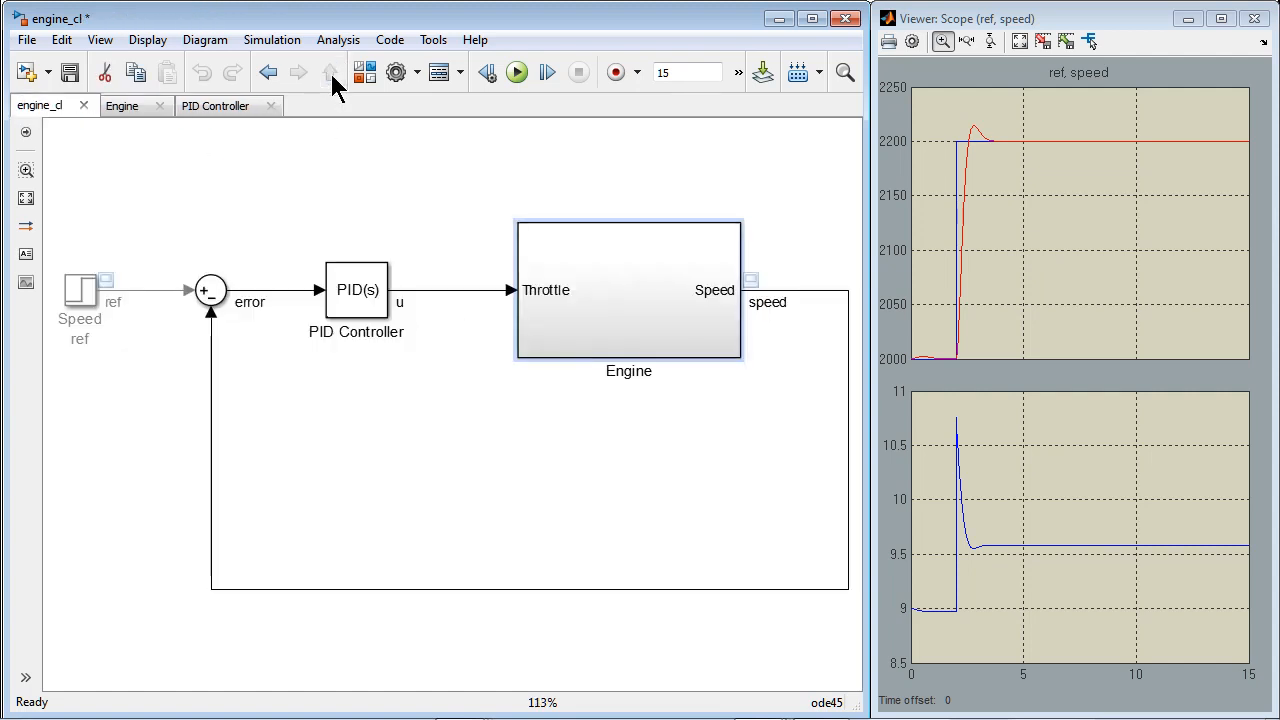
Simulate the engine_cl model with the new PID gains and autoscale the ref and speed scope
click(358, 288)
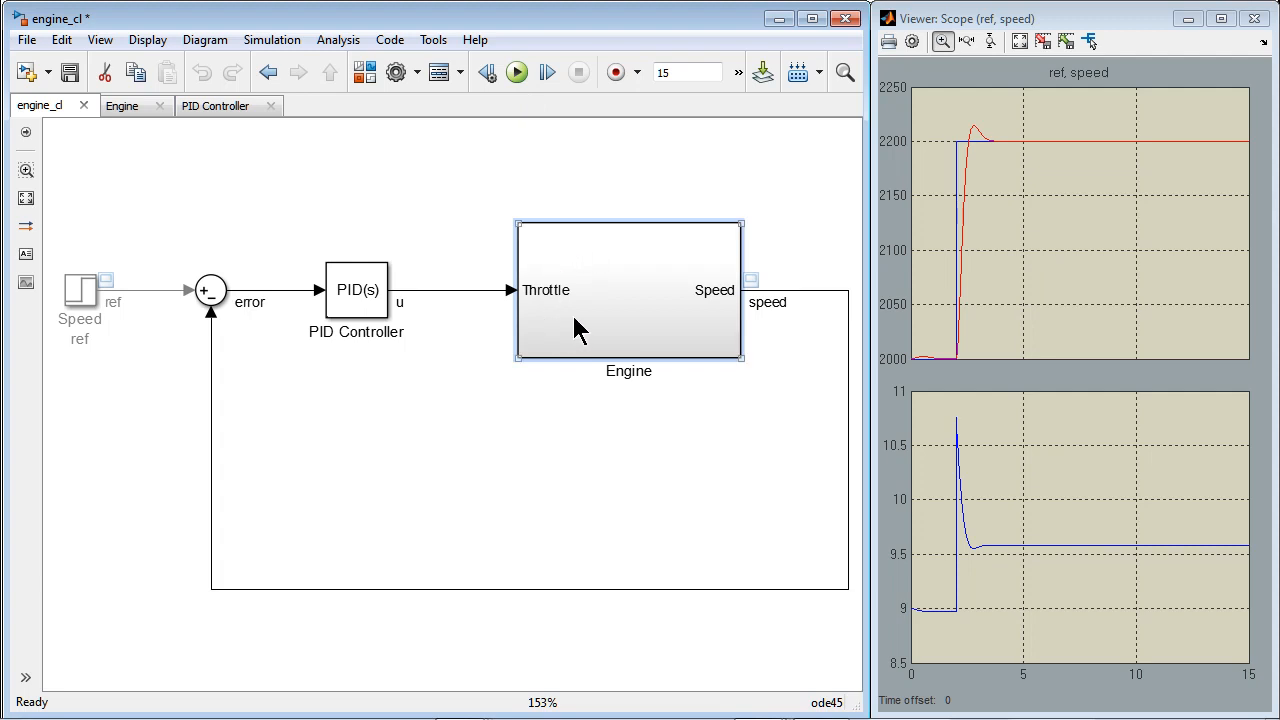
click(519, 73)
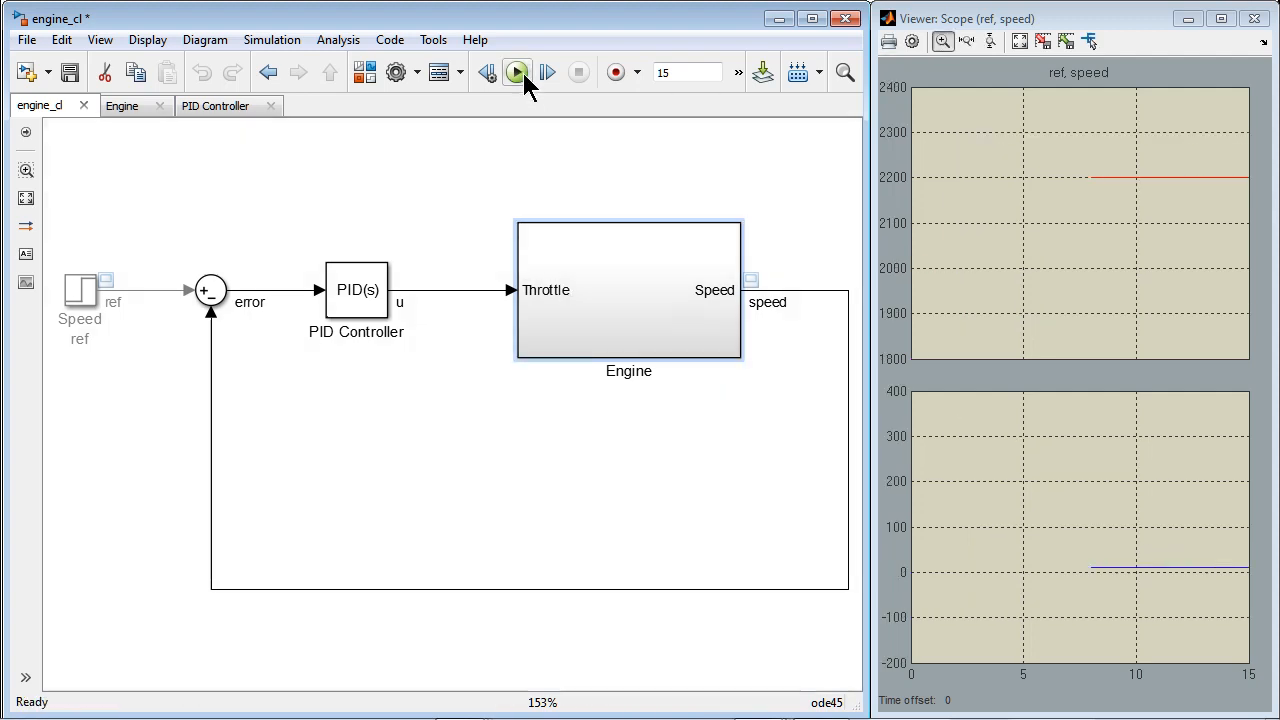
click(1019, 42)
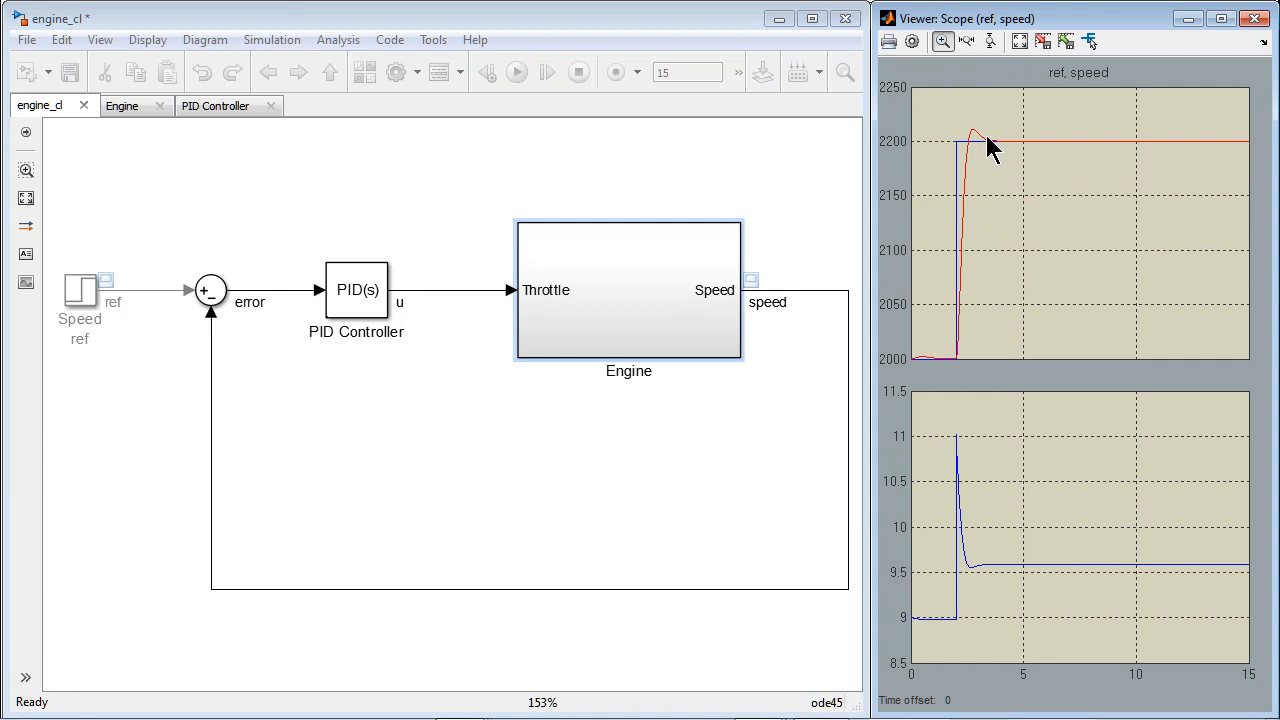
click(548, 335)
click(535, 293)
key(alt+Tab)
key(alt+Tab)
click(616, 378)
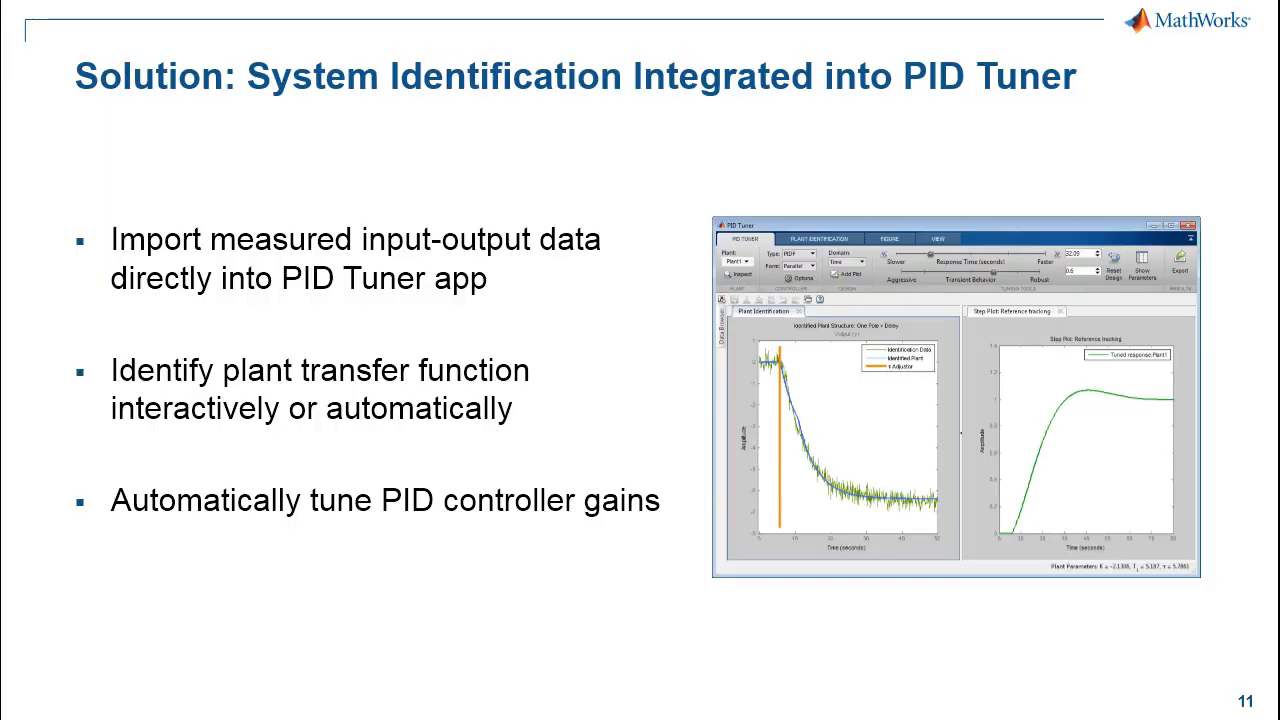
key(Right)
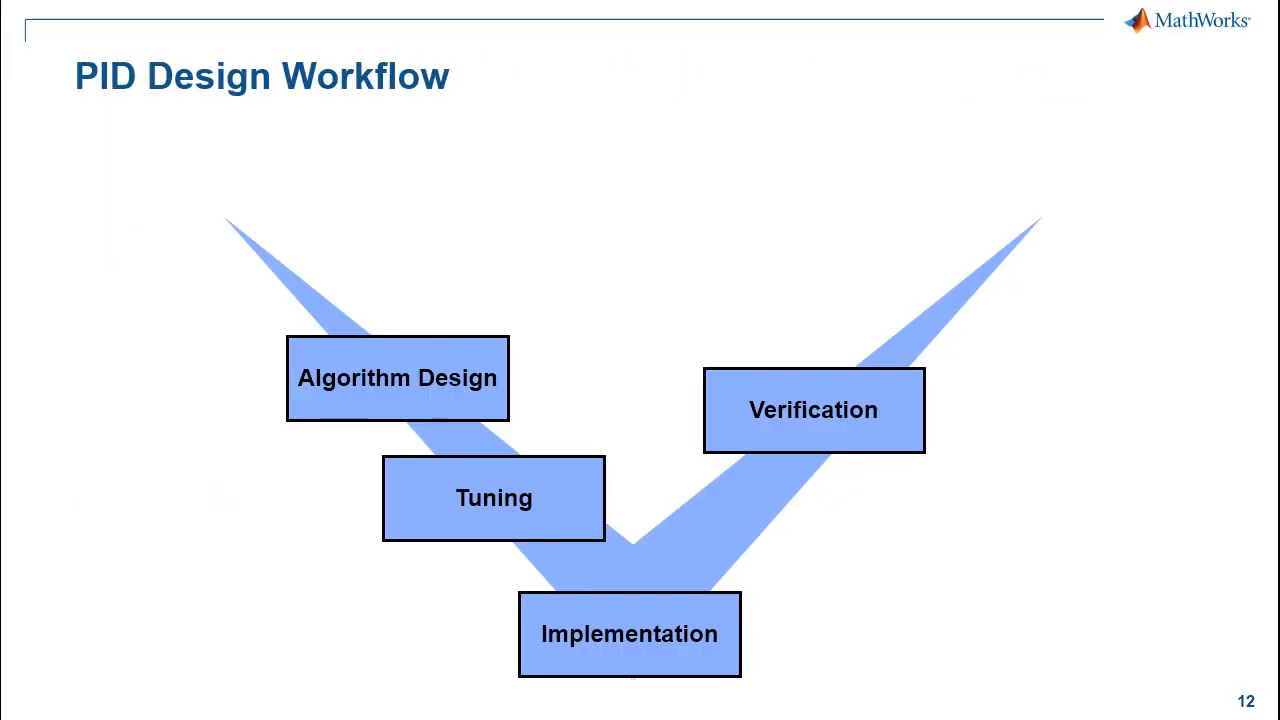
key(Right)
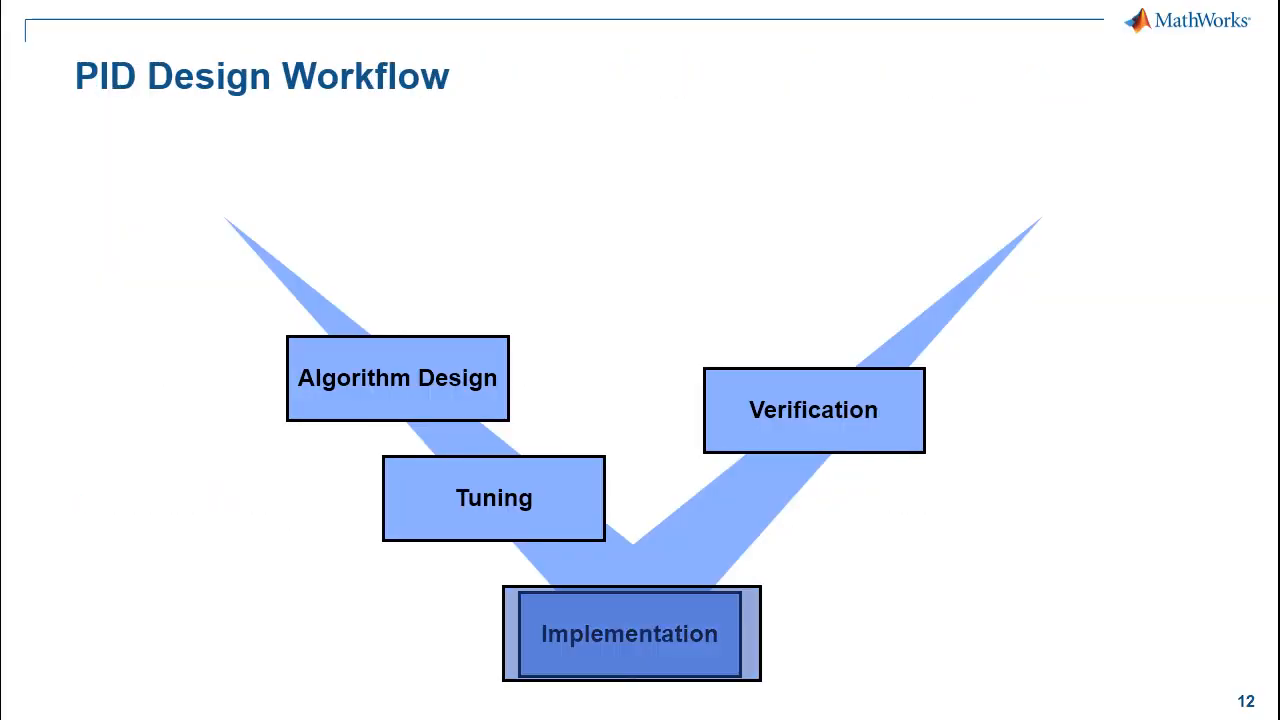
key(Right)
key(Right)
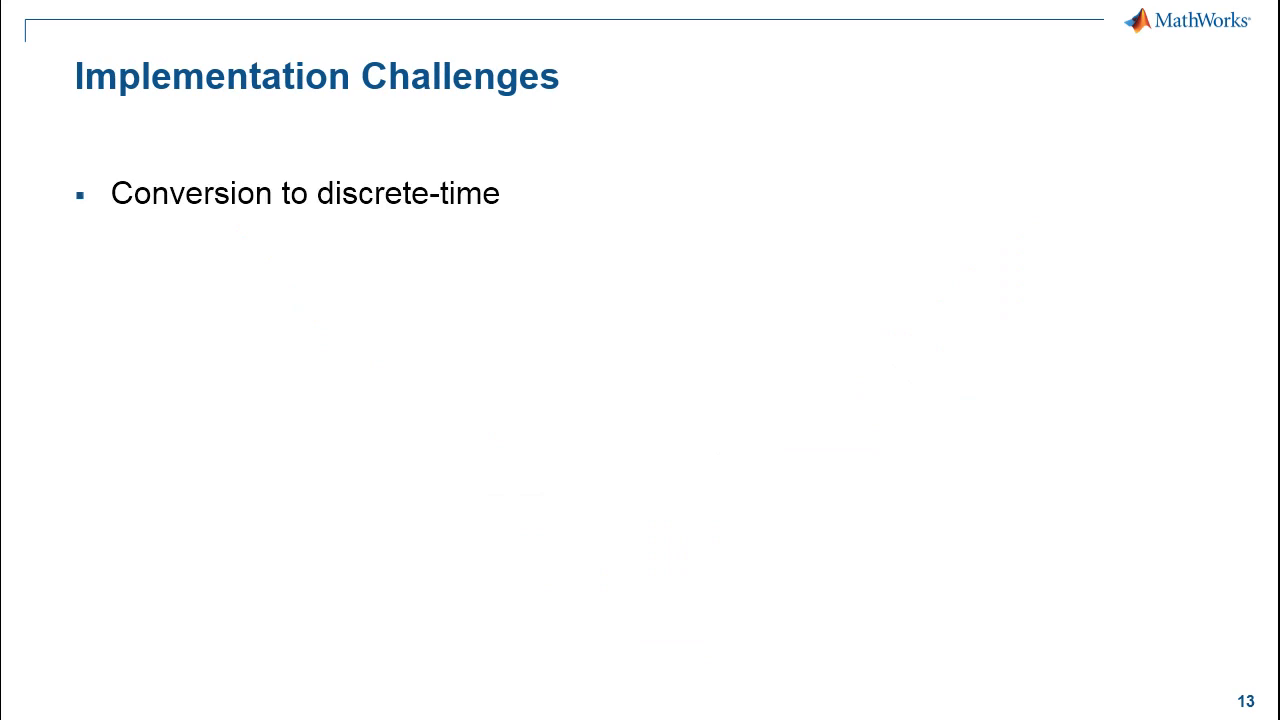
key(Right)
key(Right)
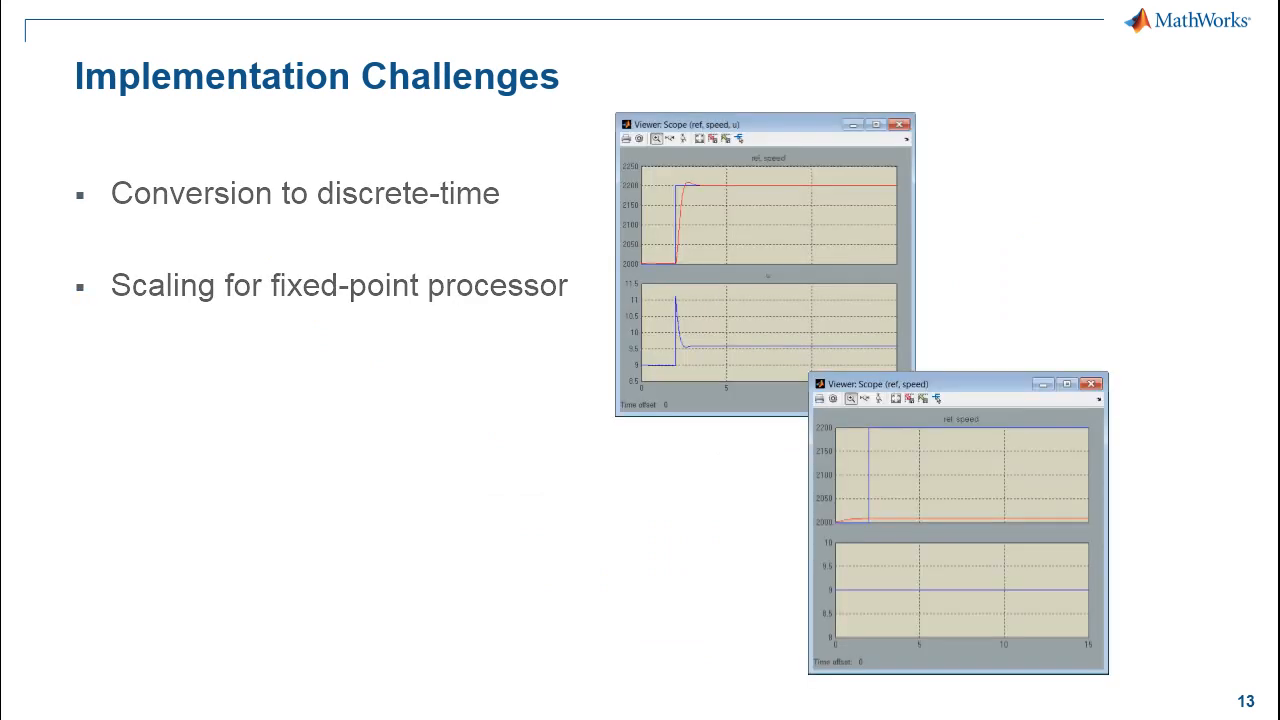
key(Right)
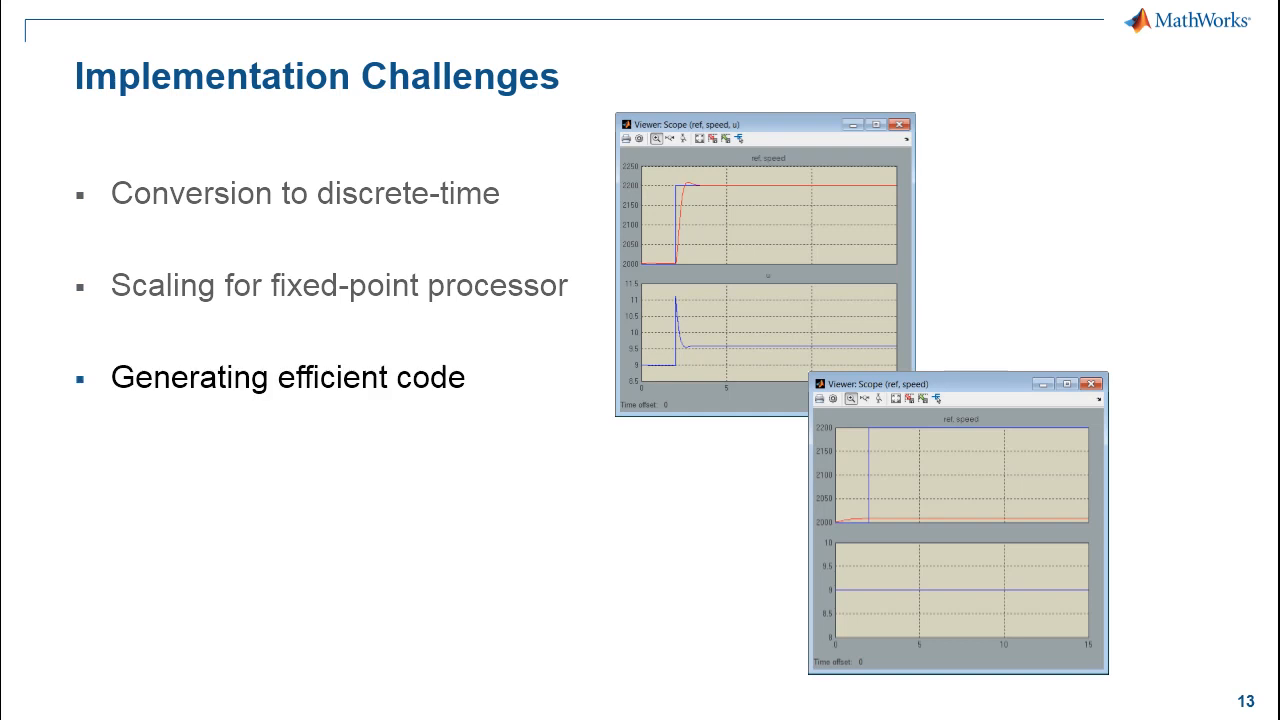
key(Right)
key(Right)
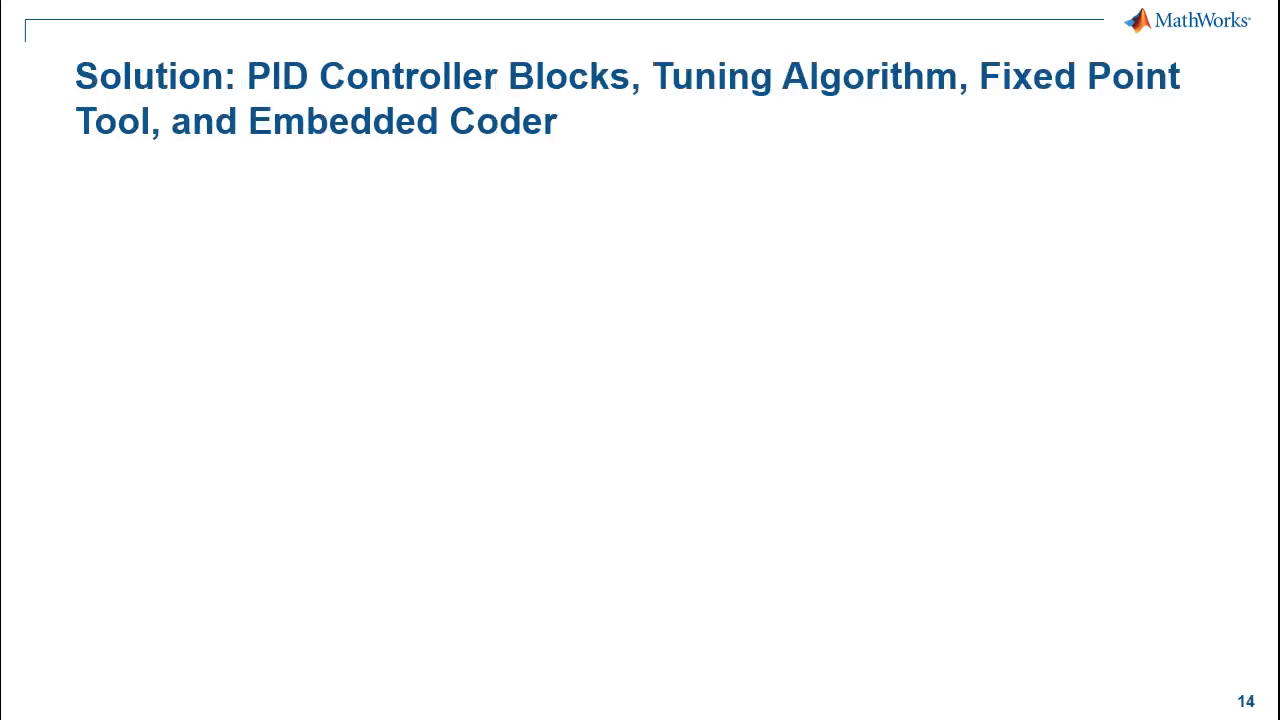
key(Right)
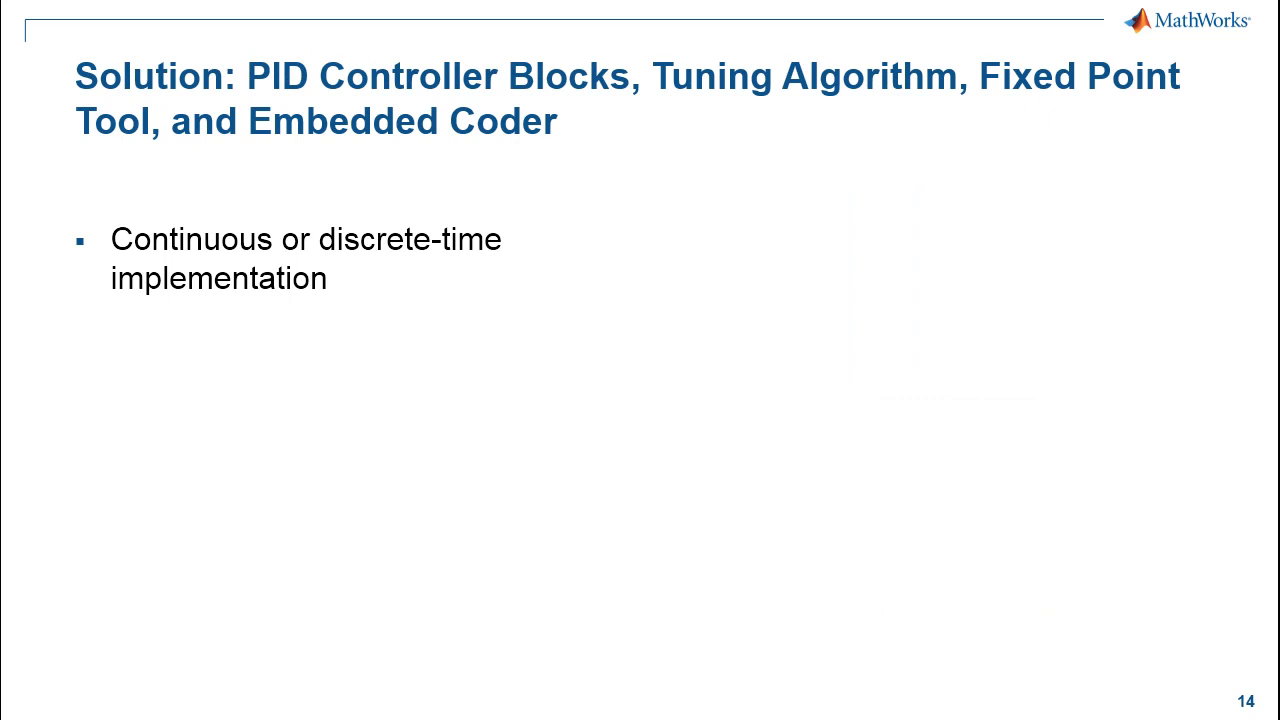